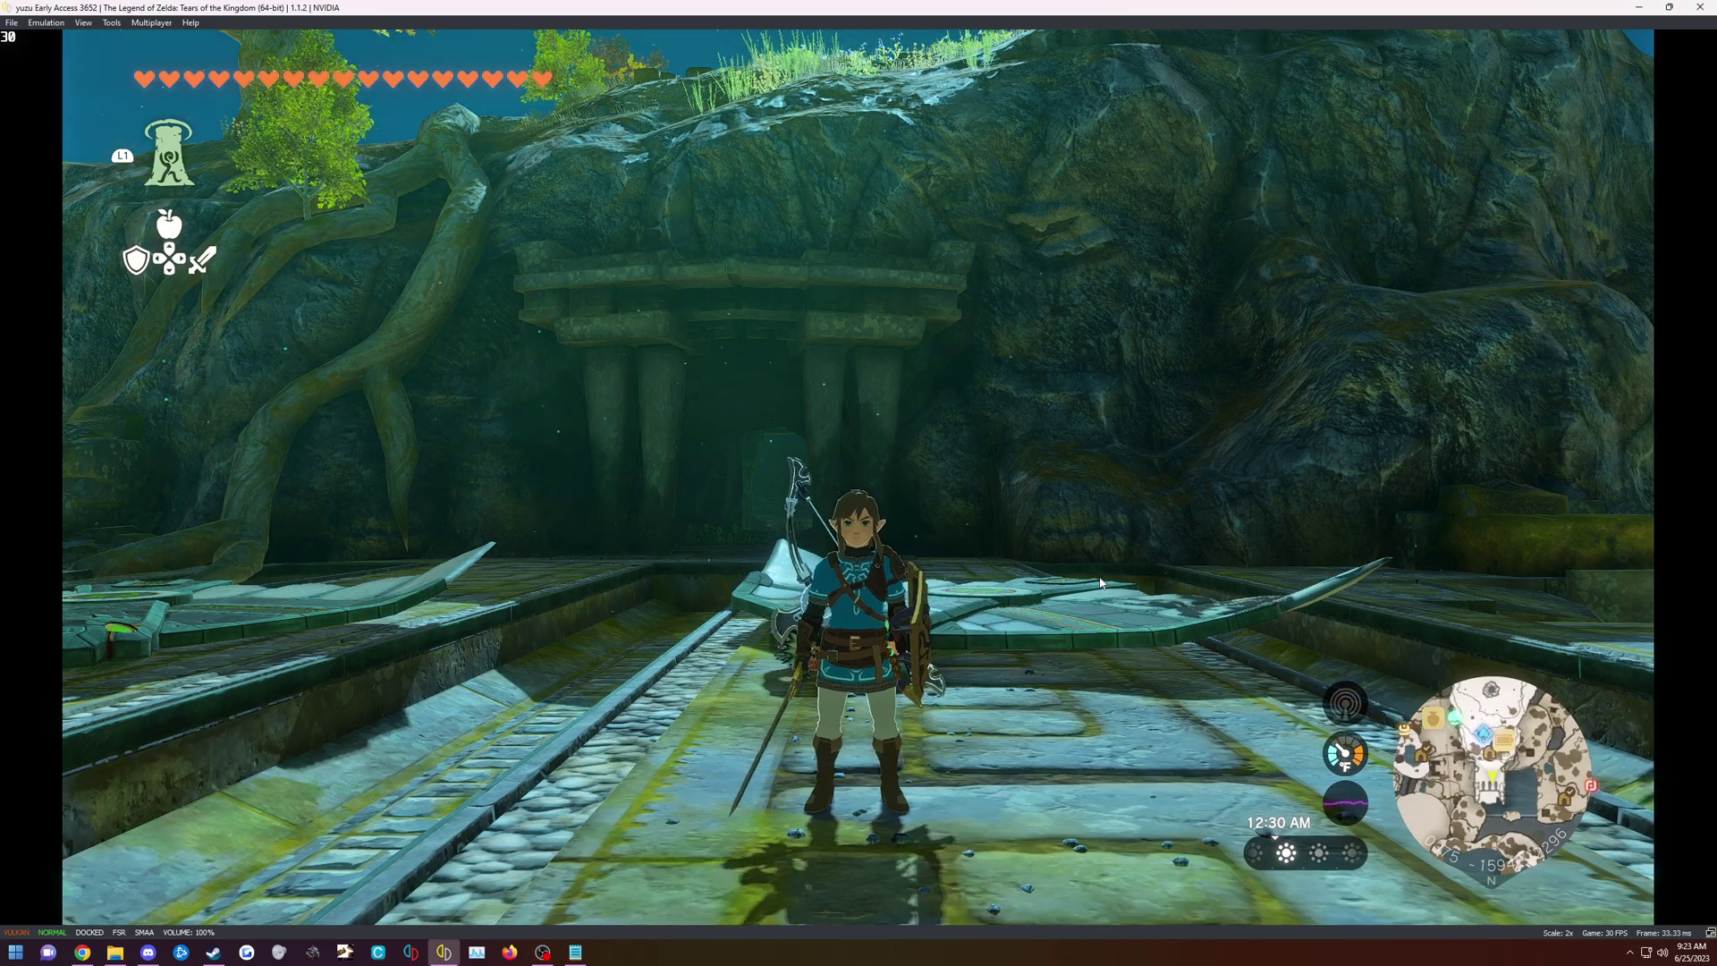
Run Link across the stone platform, away from the cave entrance, to its broken outer edge
{"action": "key", "text": "ctrl+F9"}
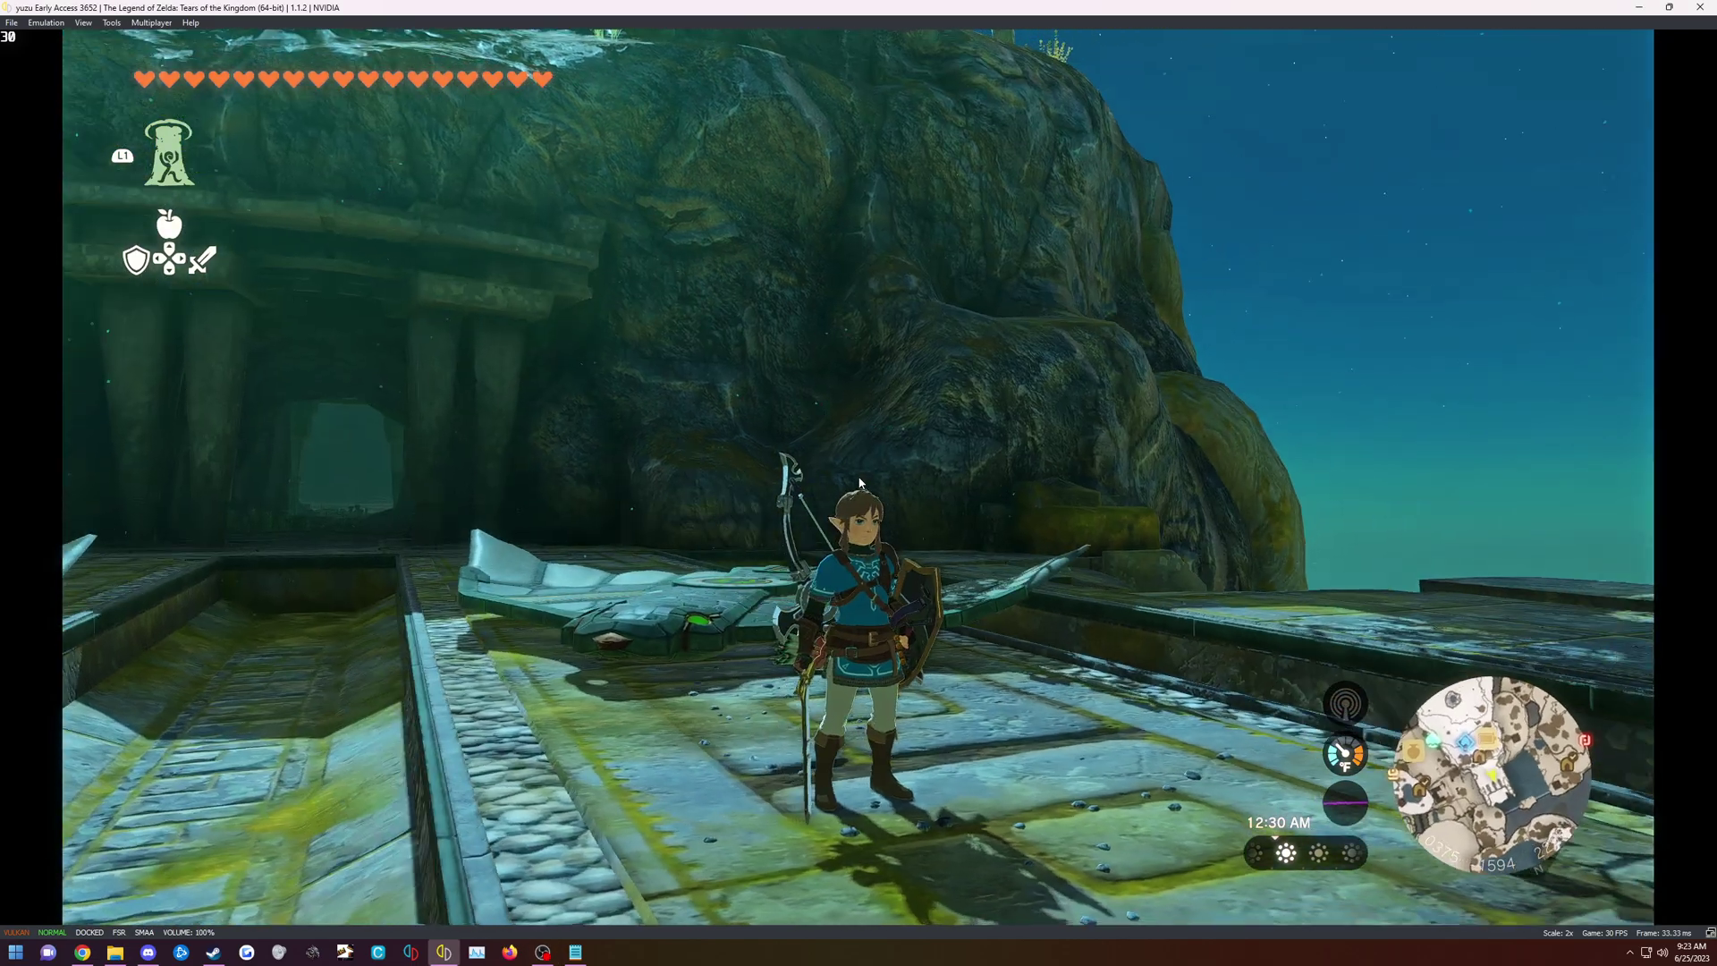
{"action": "key", "text": "w"}
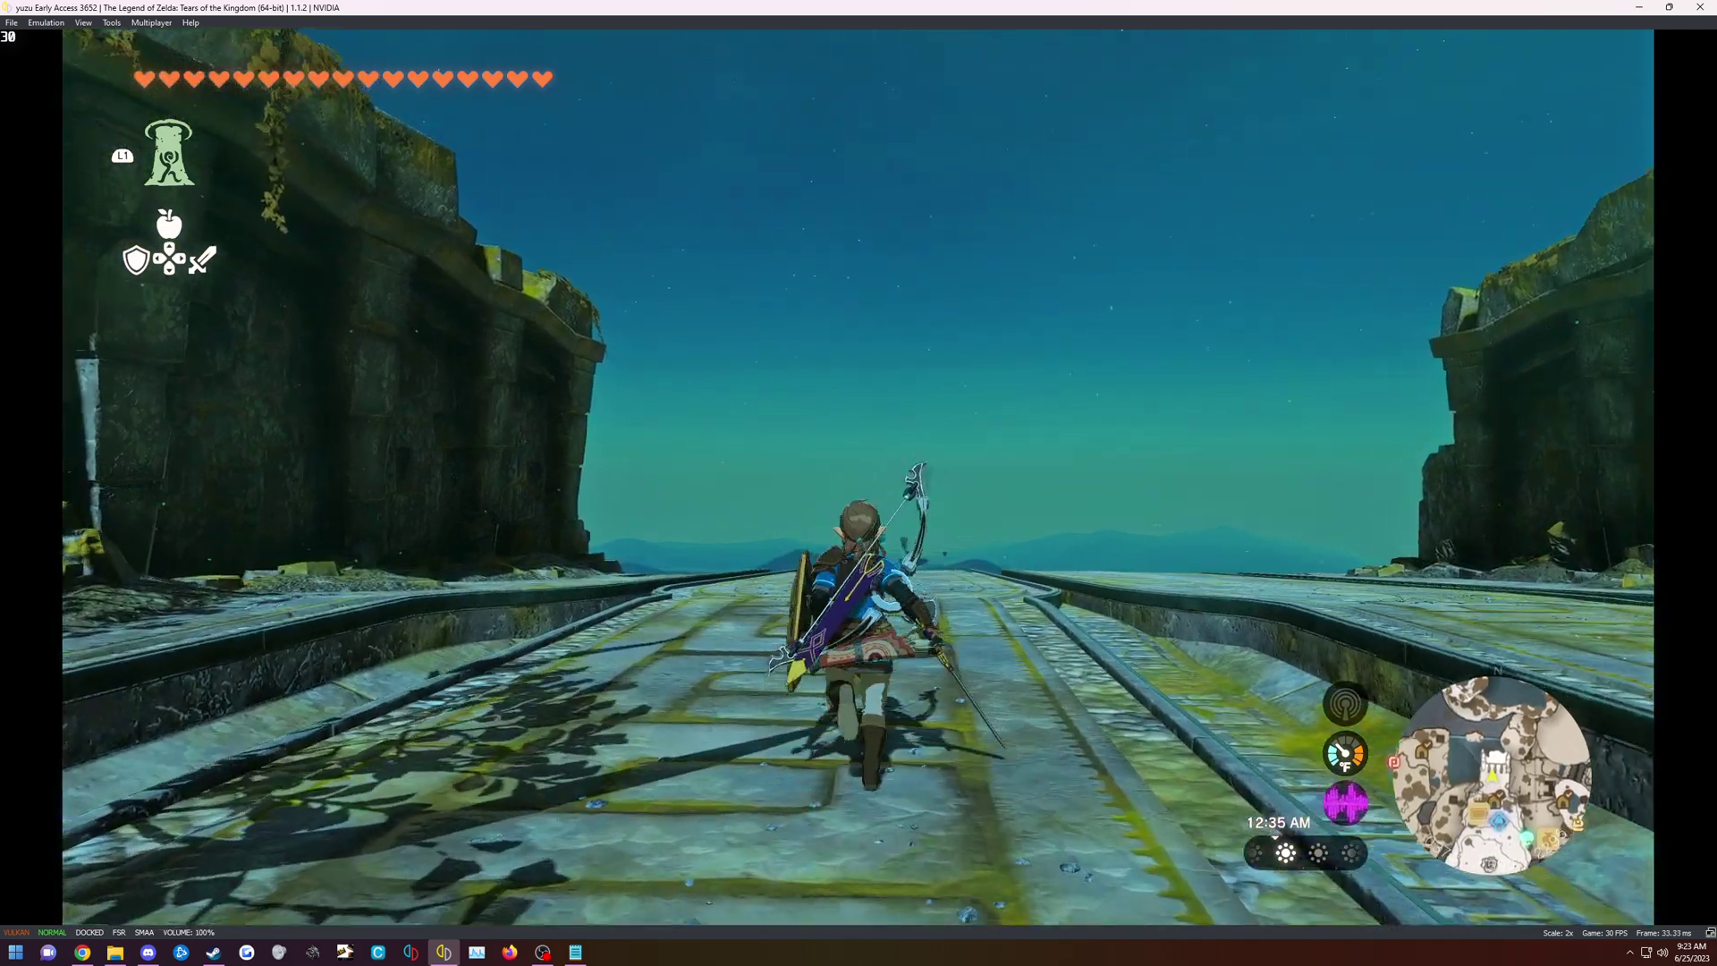
{"action": "key", "text": "w"}
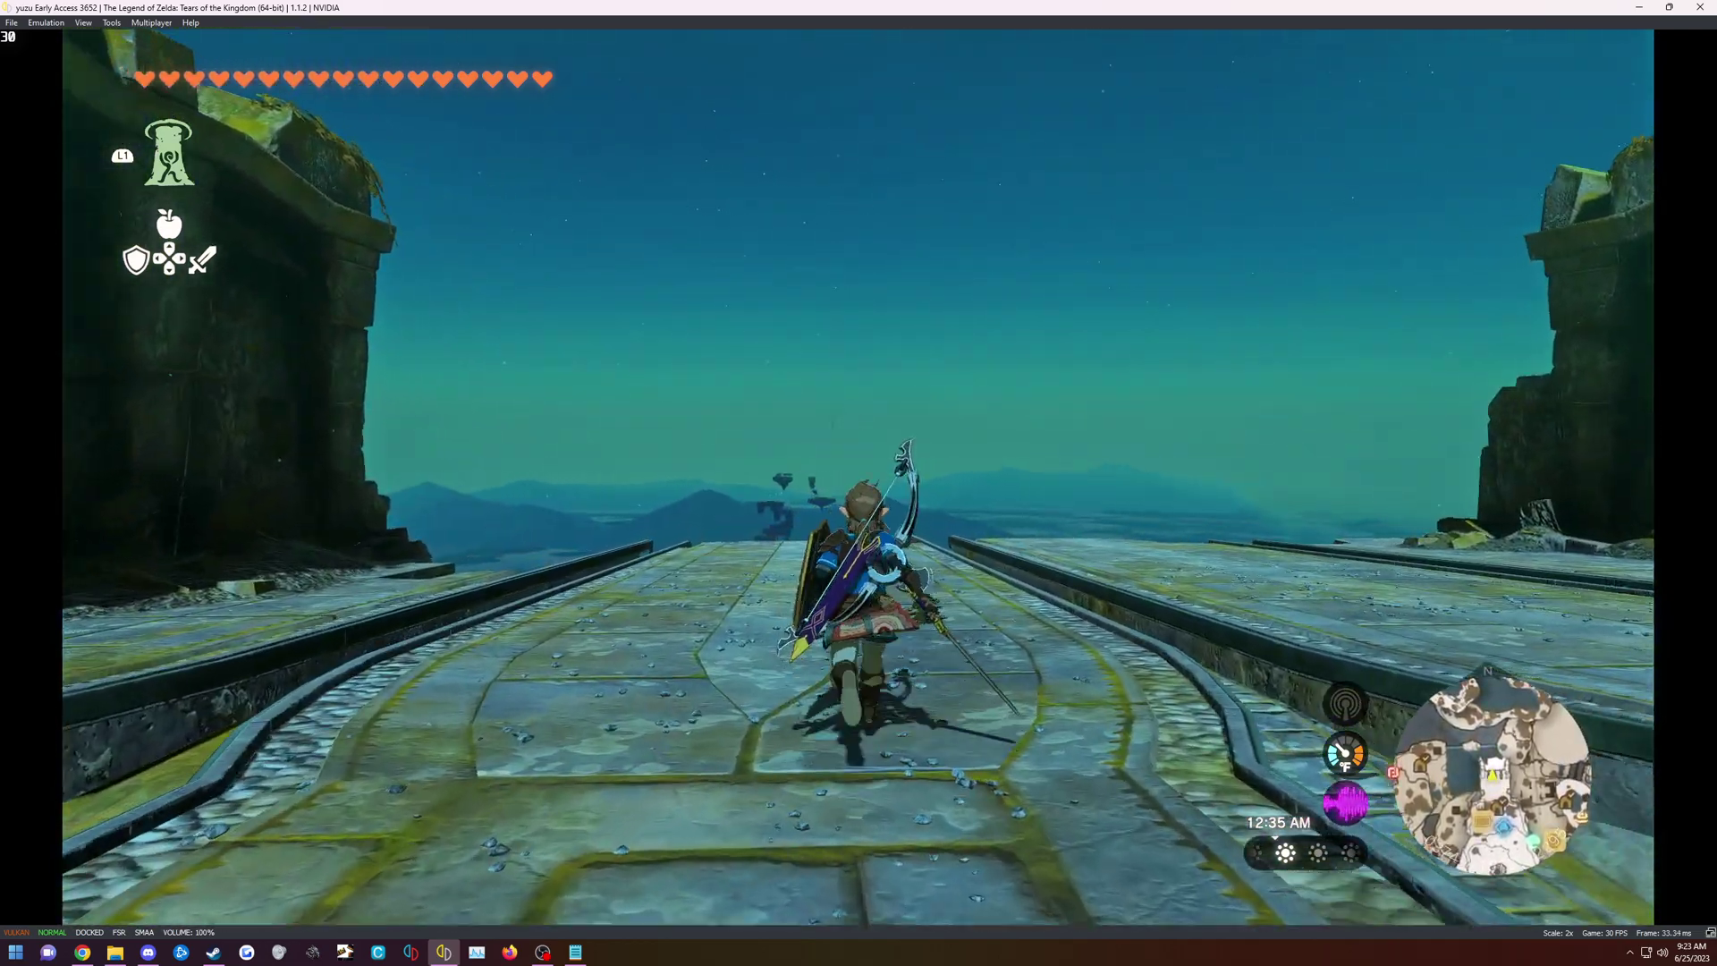
{"action": "key", "text": "w"}
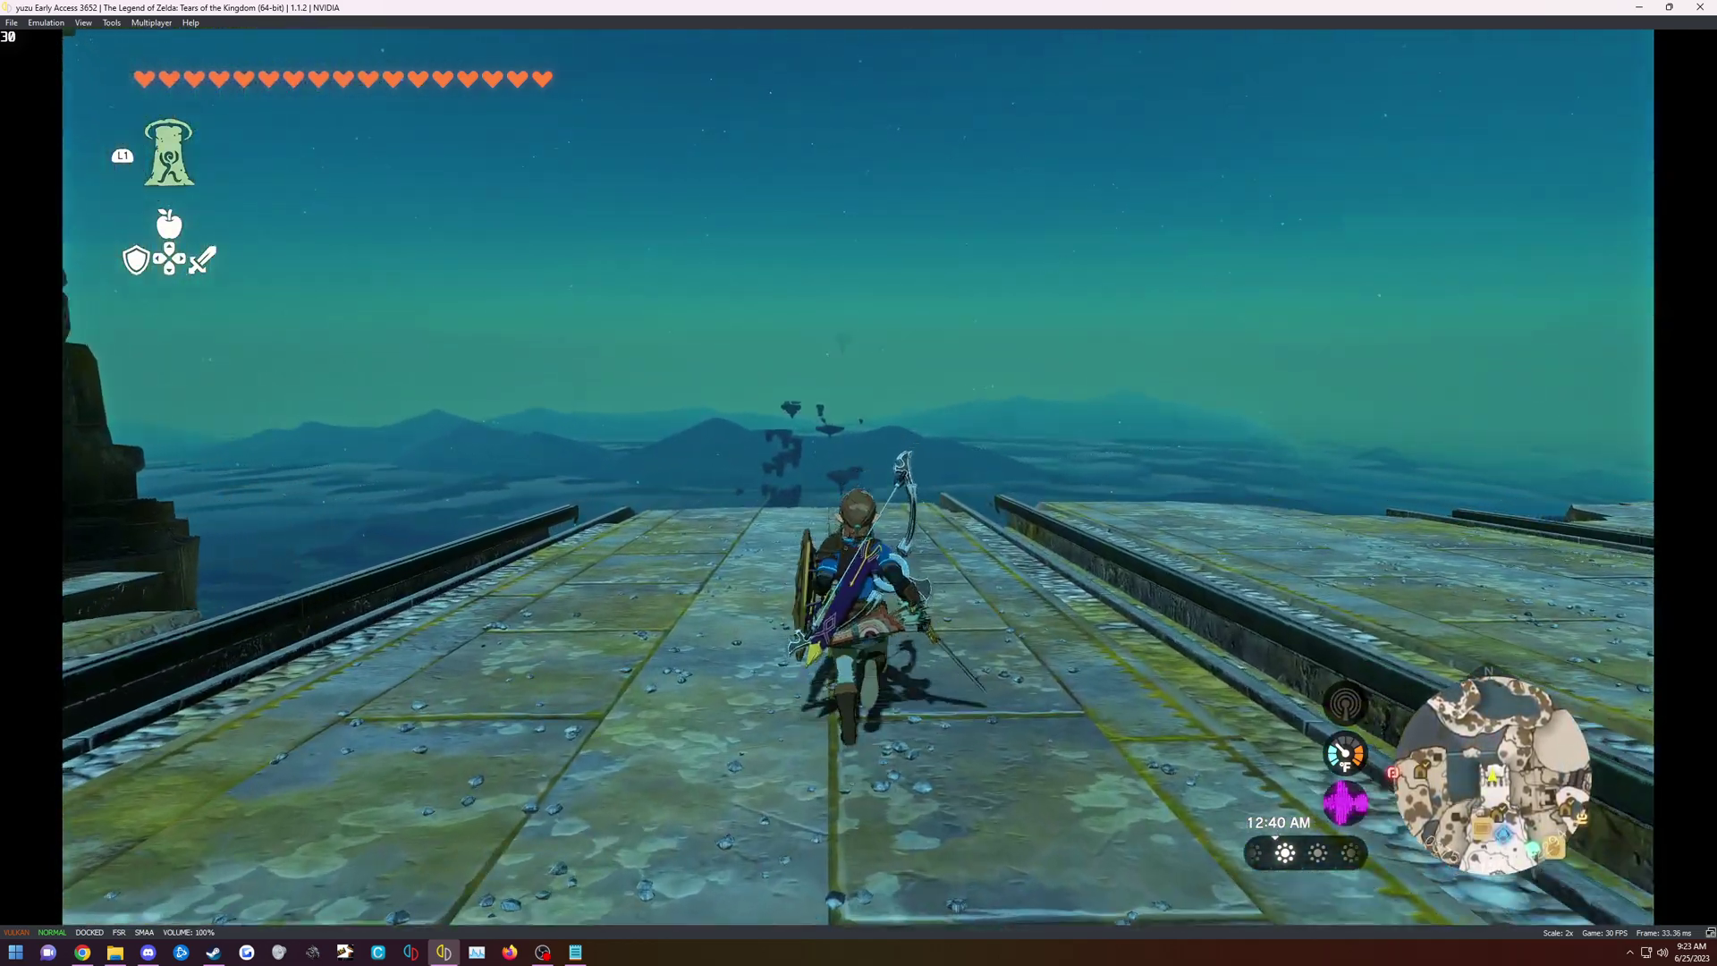
{"action": "key", "text": "w"}
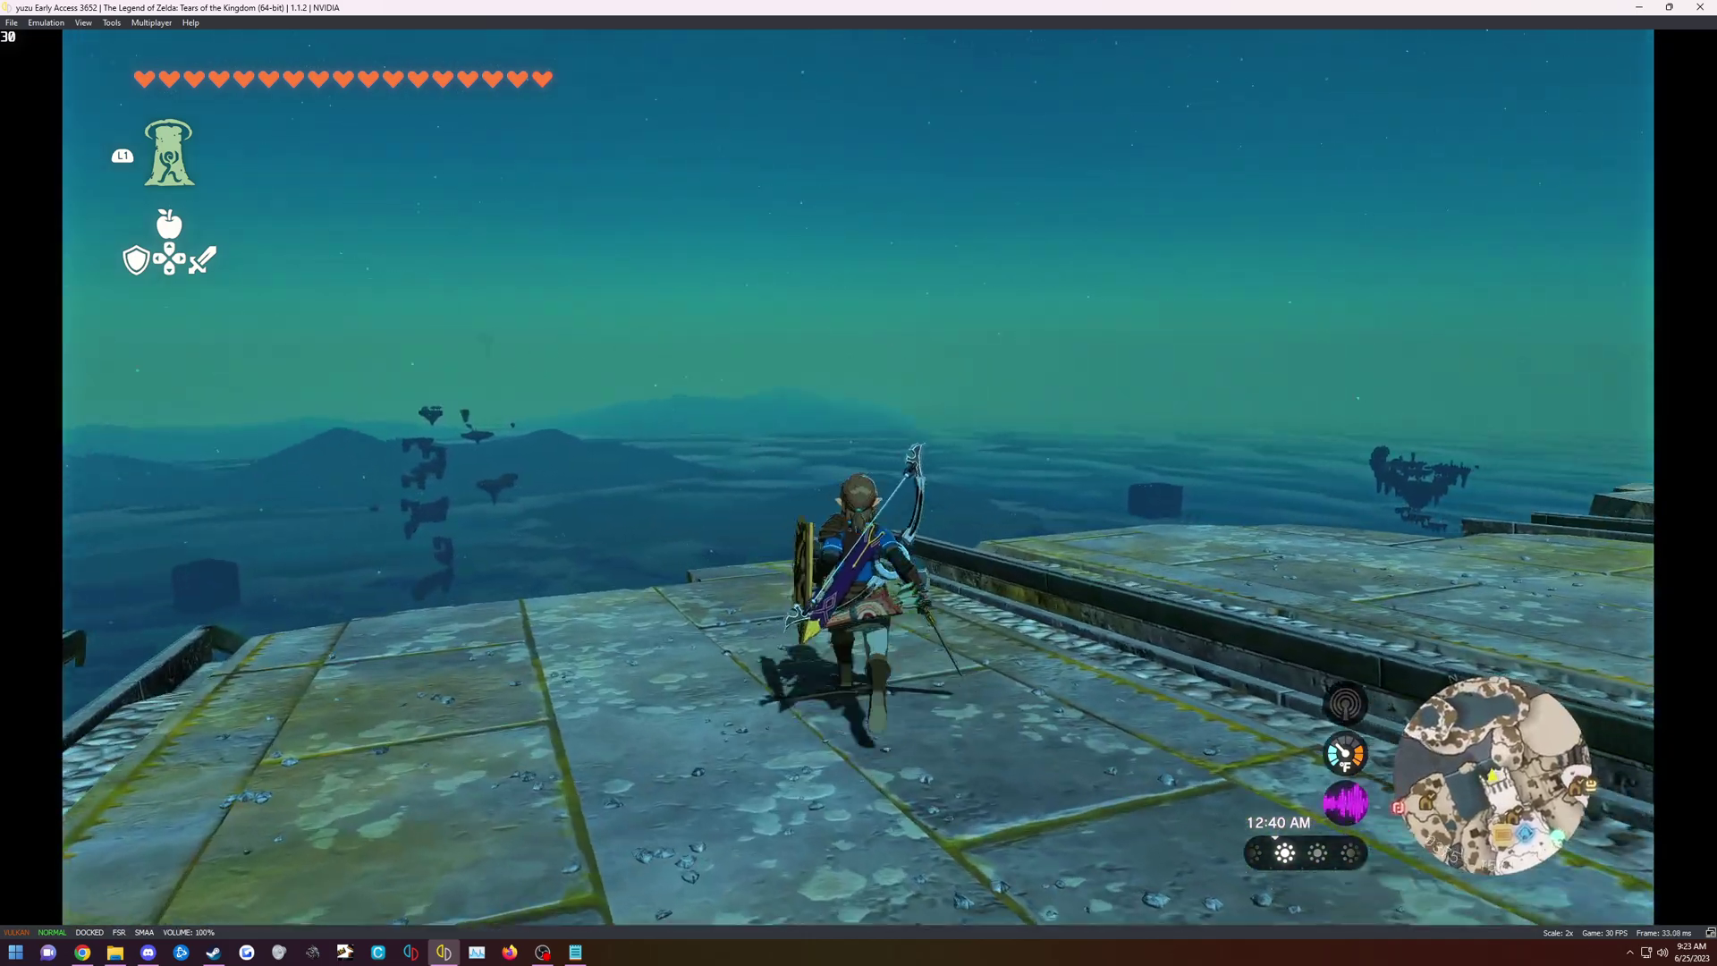
{"action": "key", "text": "w"}
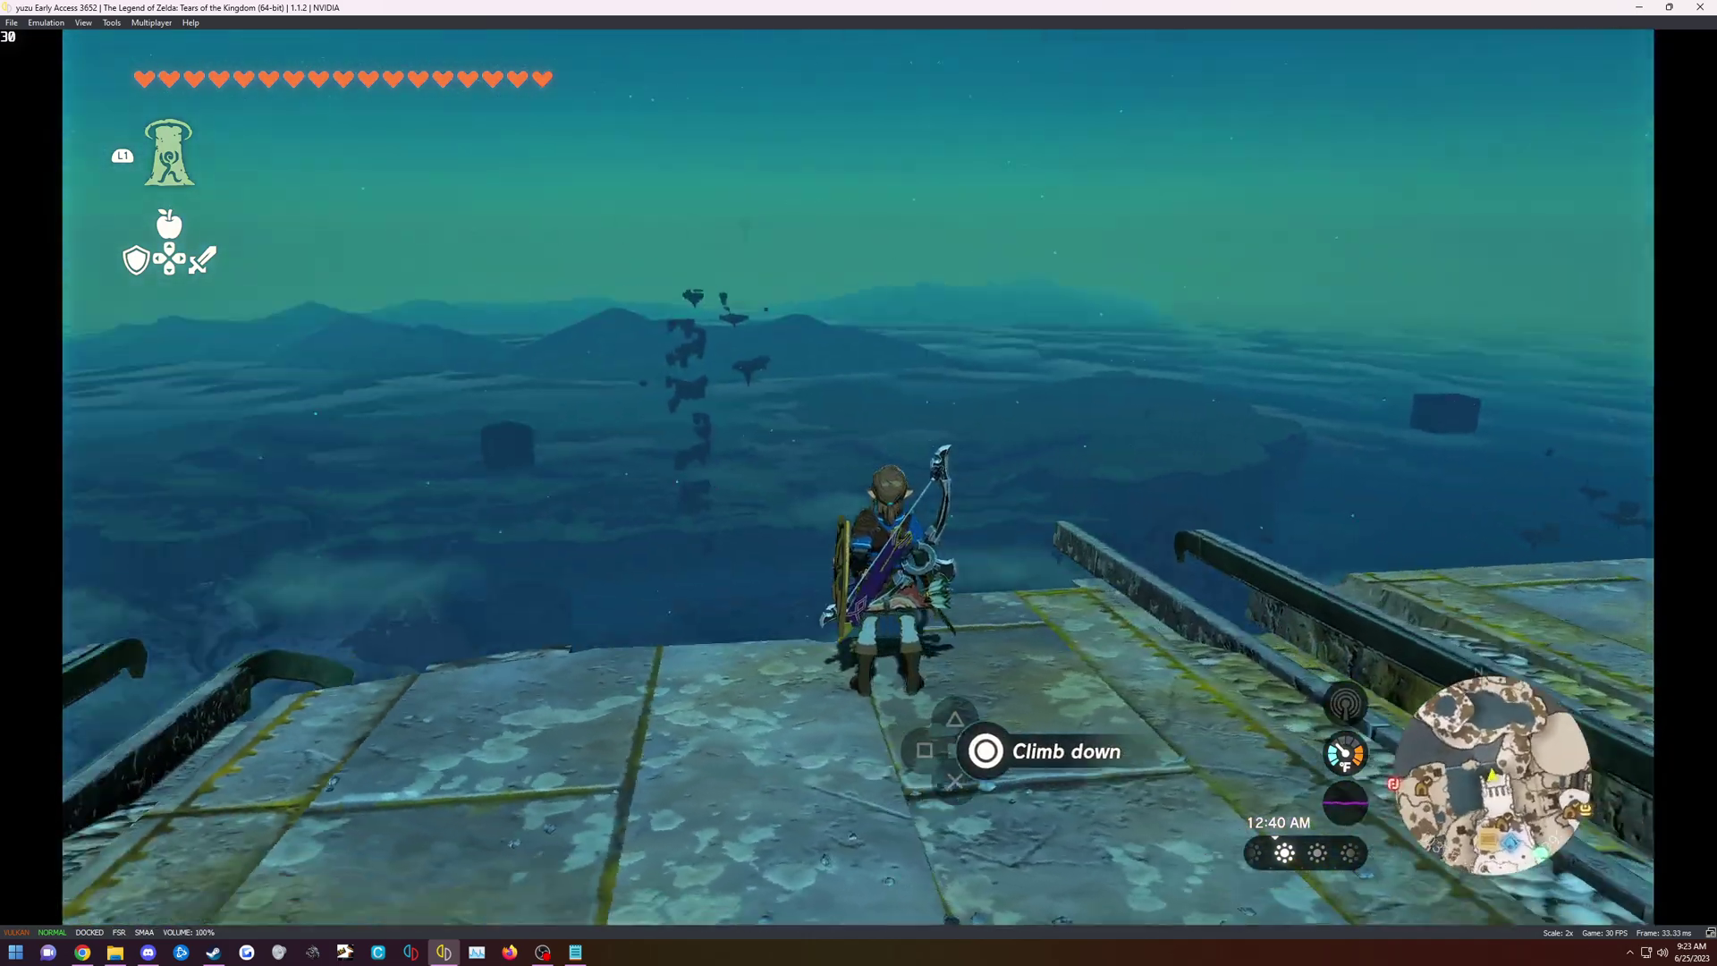
{"action": "key", "text": "w"}
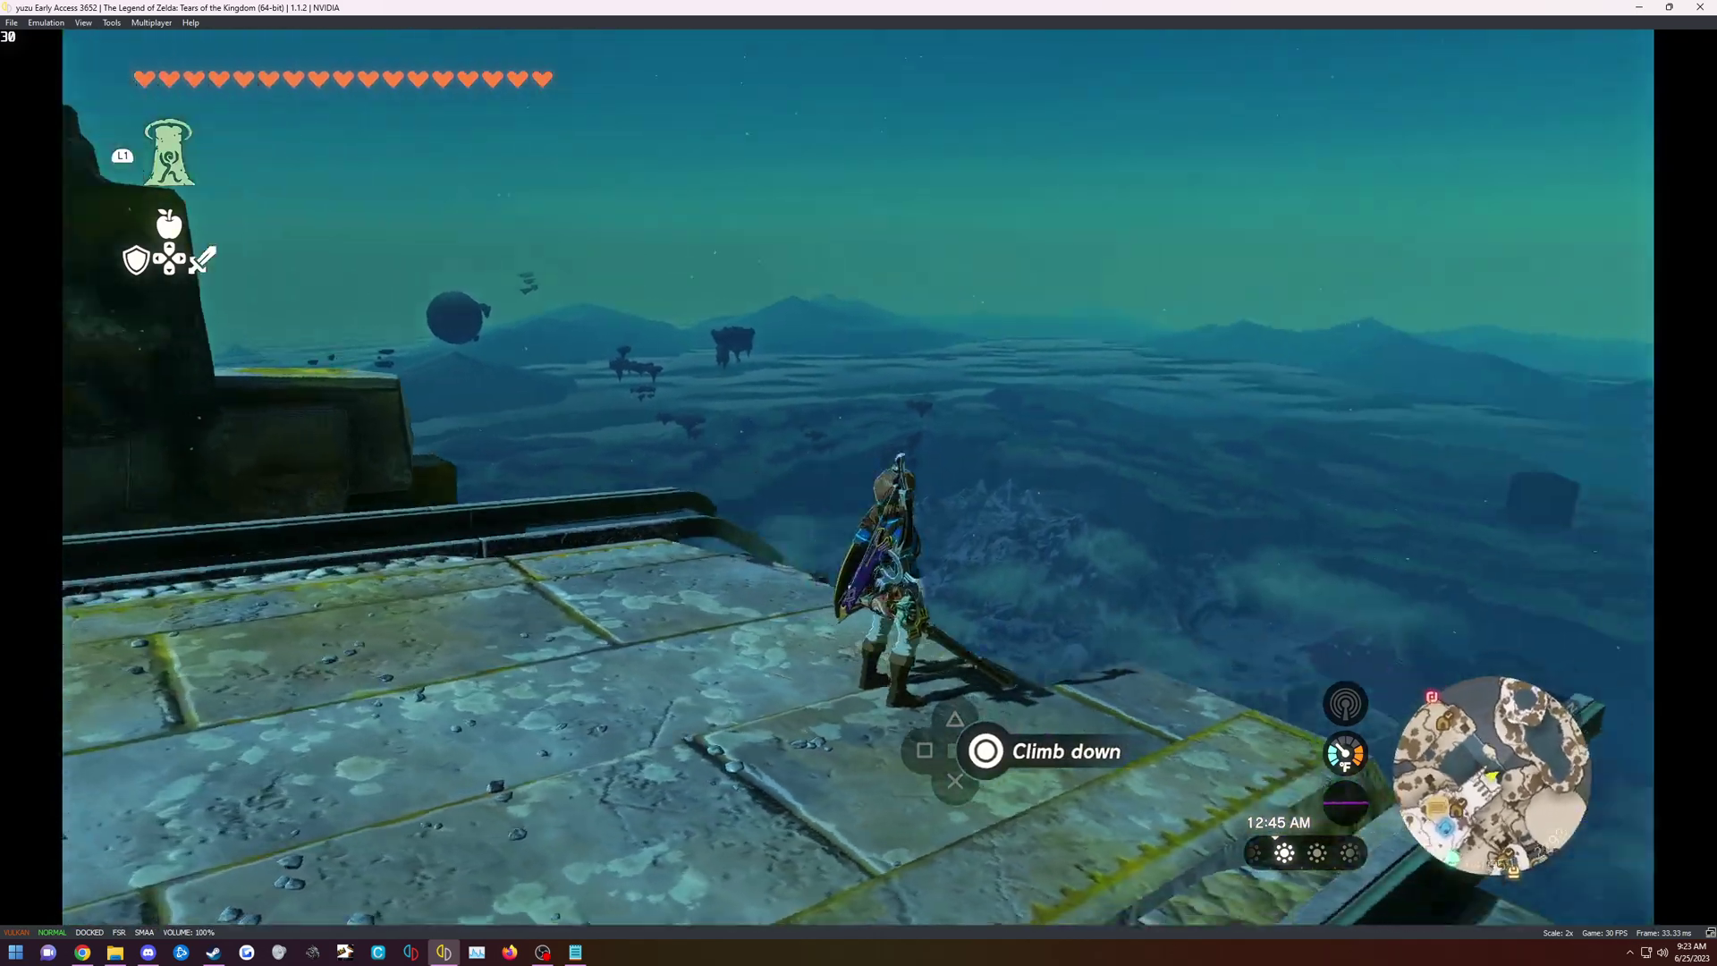
Swing the camera back and forth around Link at the platform edge to examine motion smoothness at 30 FPS
{"action": "key", "text": "a"}
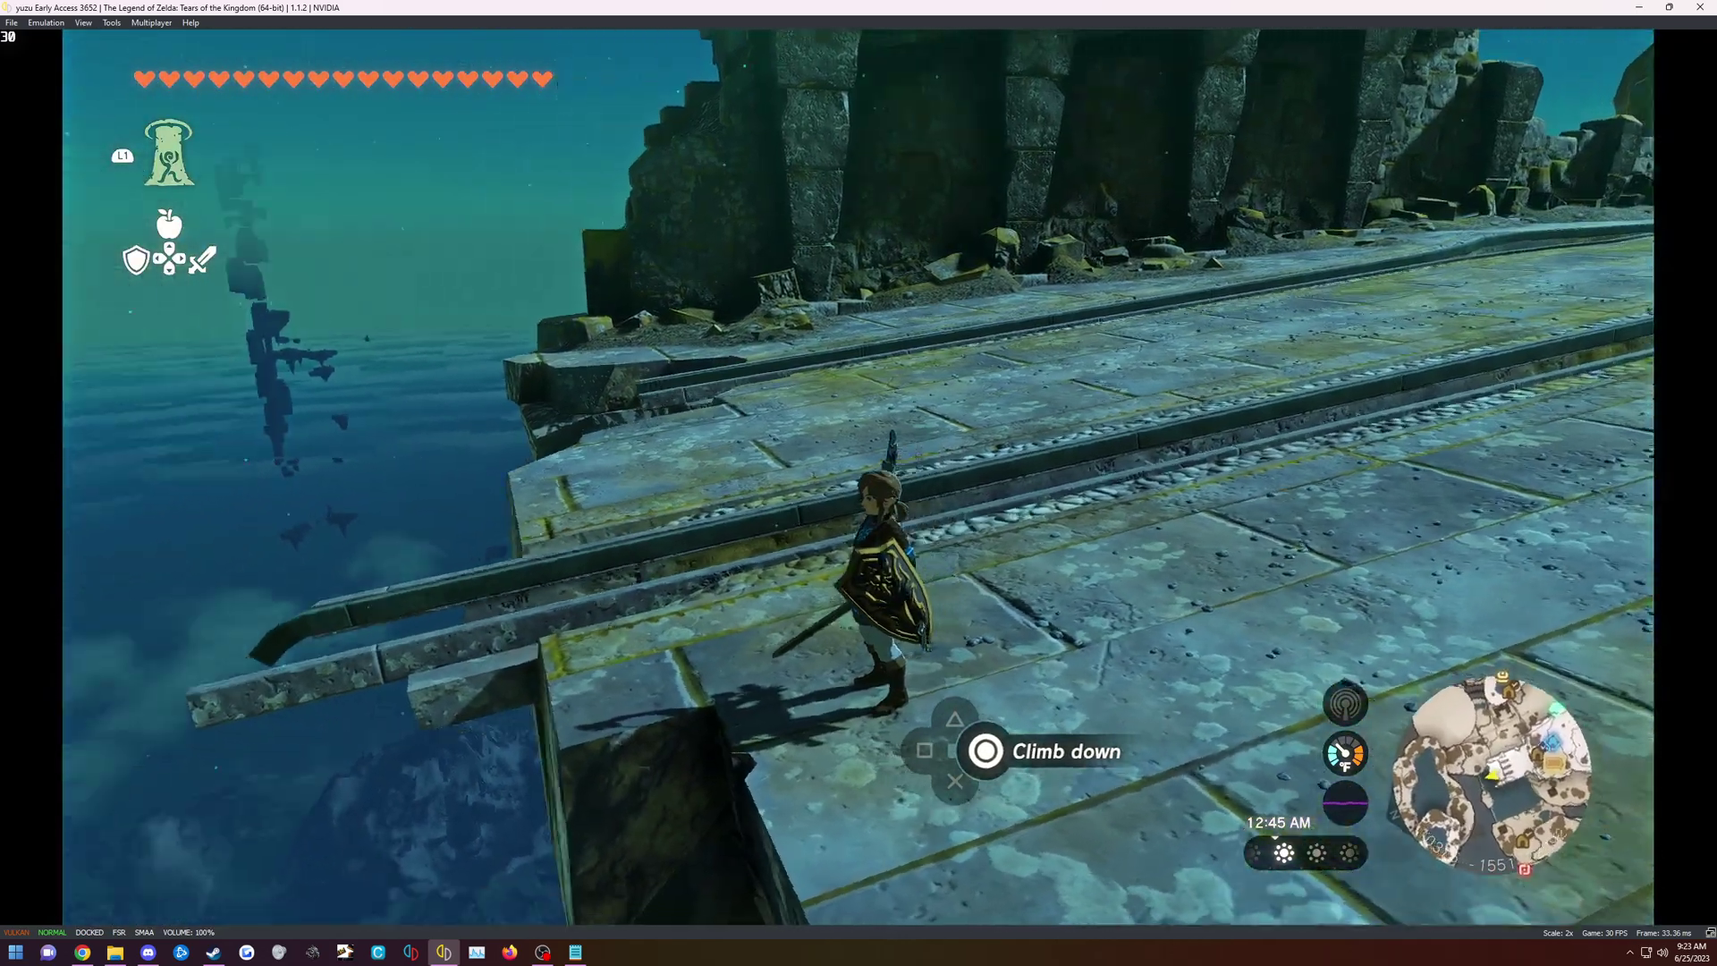
{"action": "key", "text": "d"}
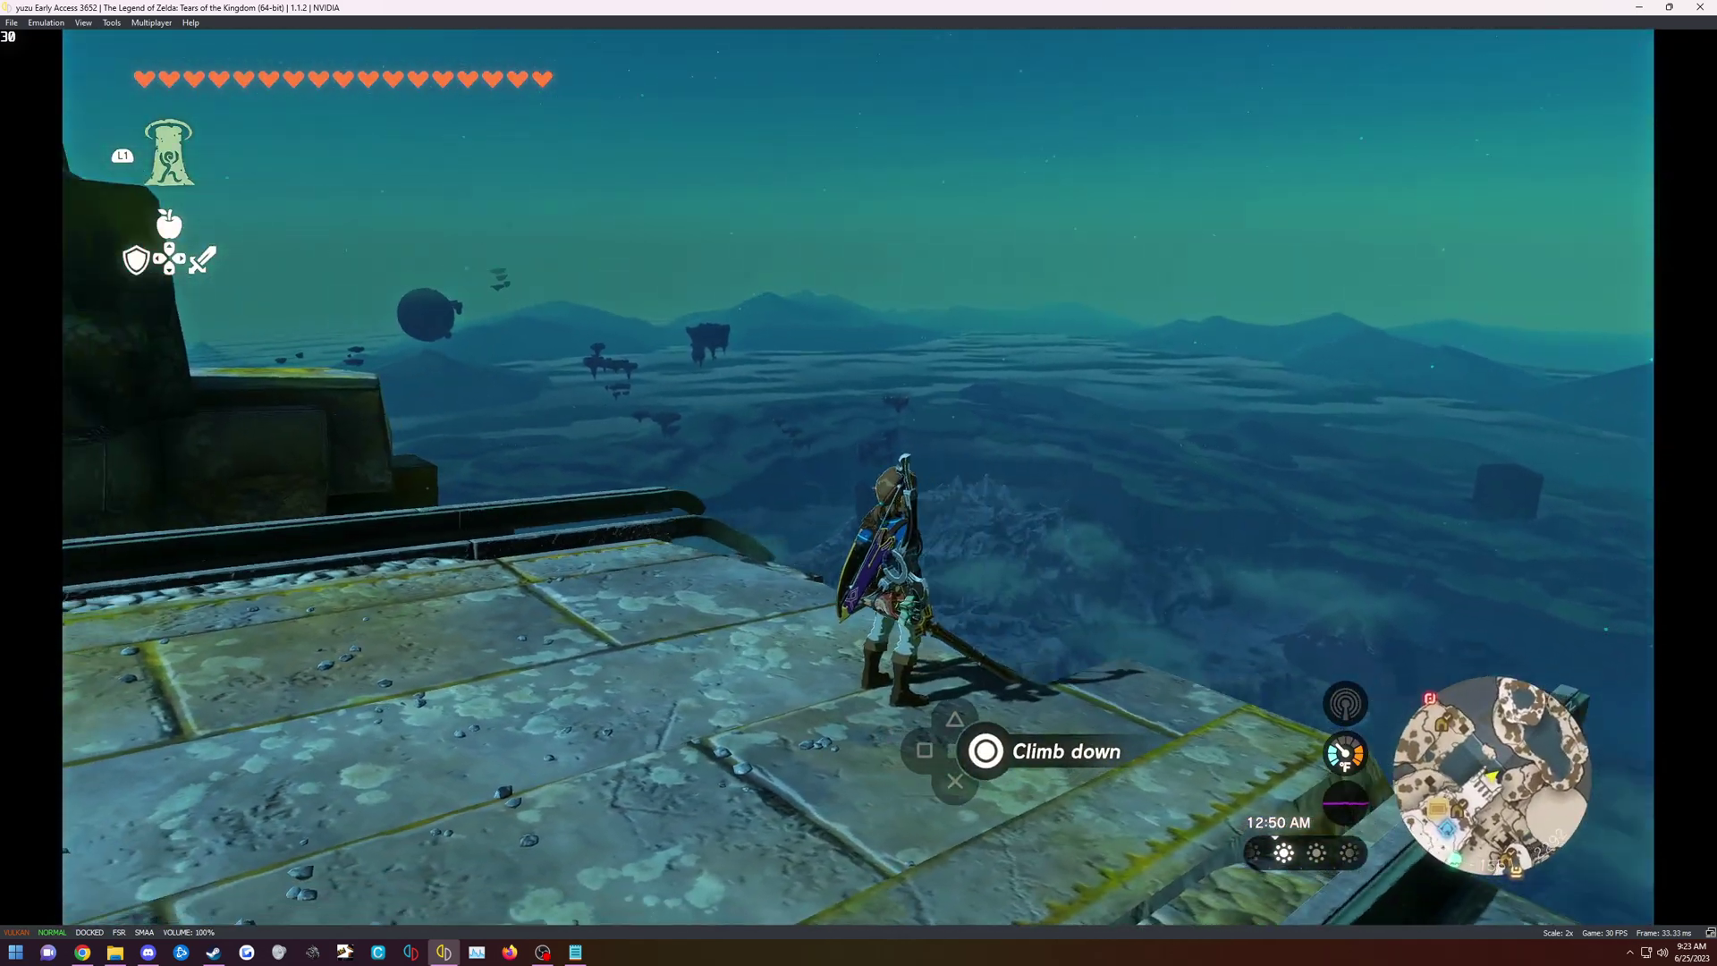
{"action": "key", "text": "d"}
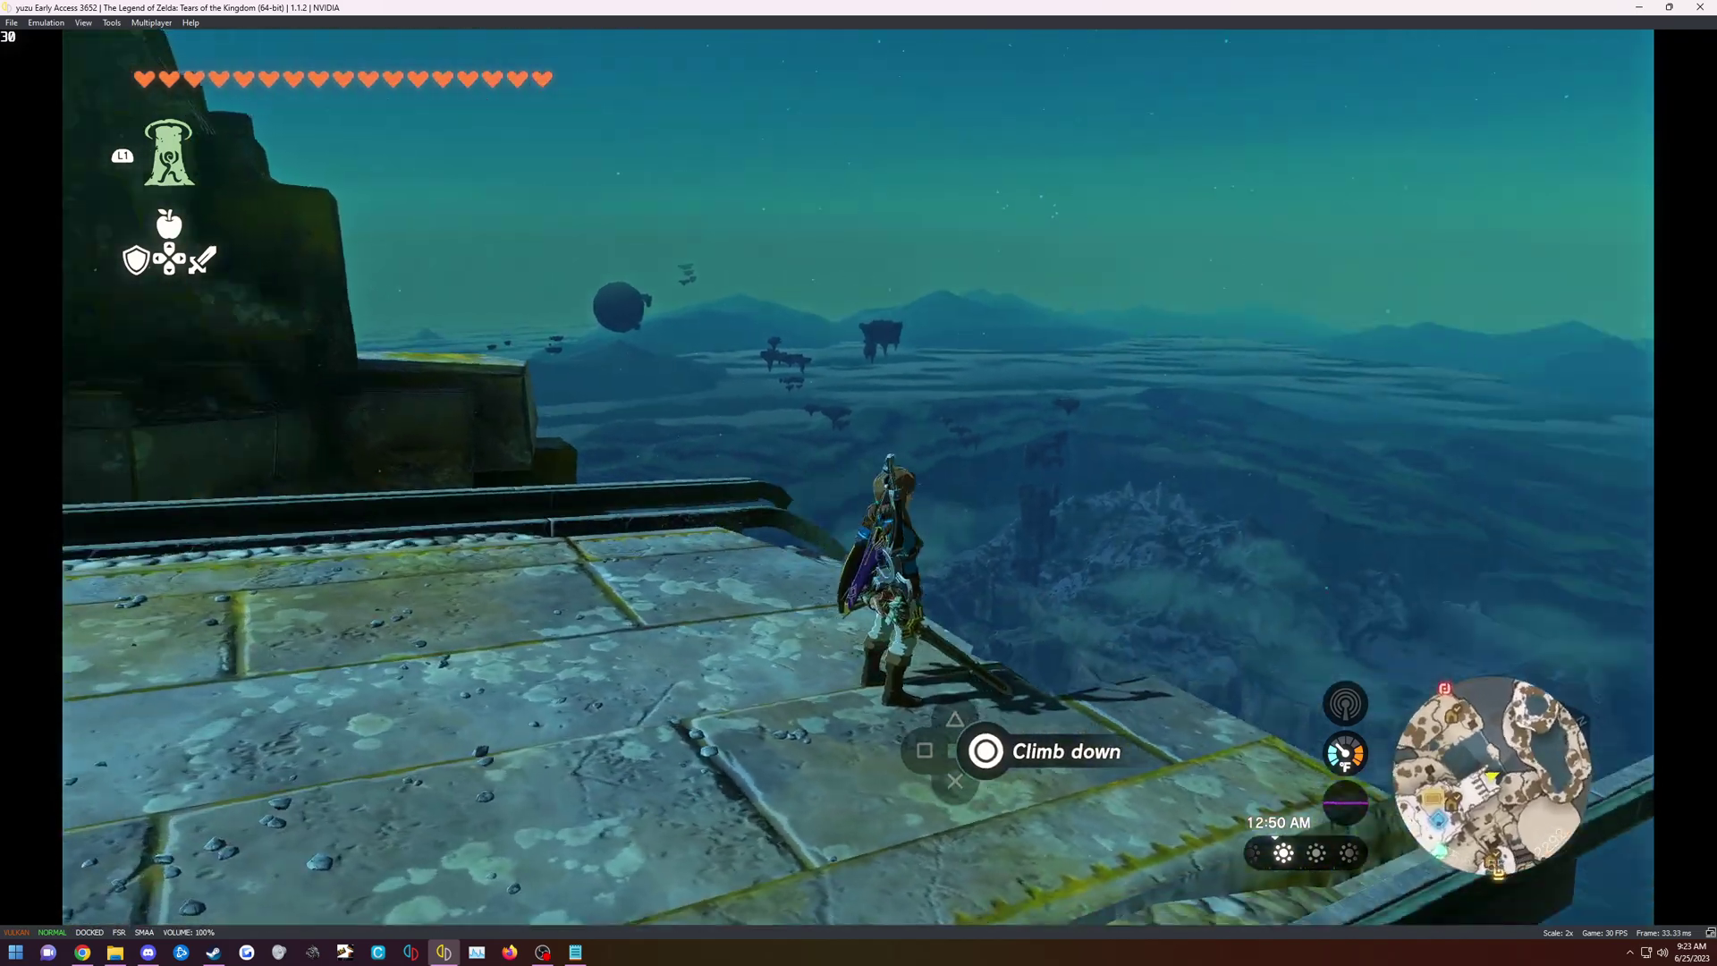
{"action": "key", "text": "l"}
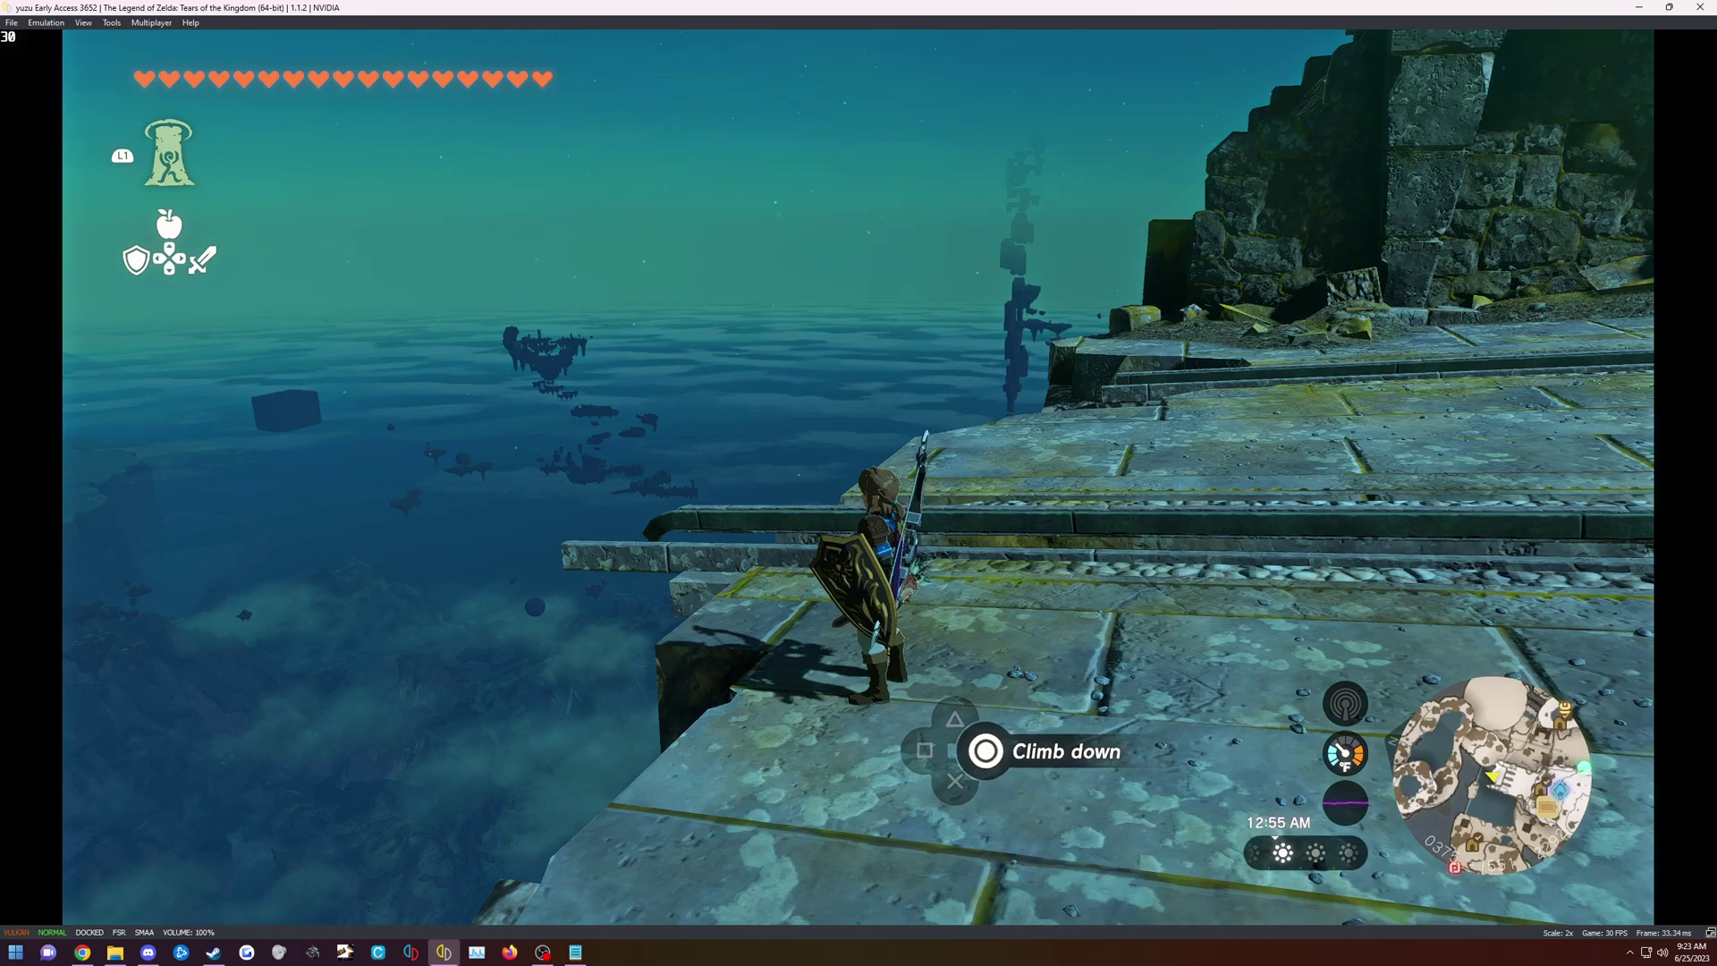
{"action": "key", "text": "j"}
{"action": "key", "text": "j"}
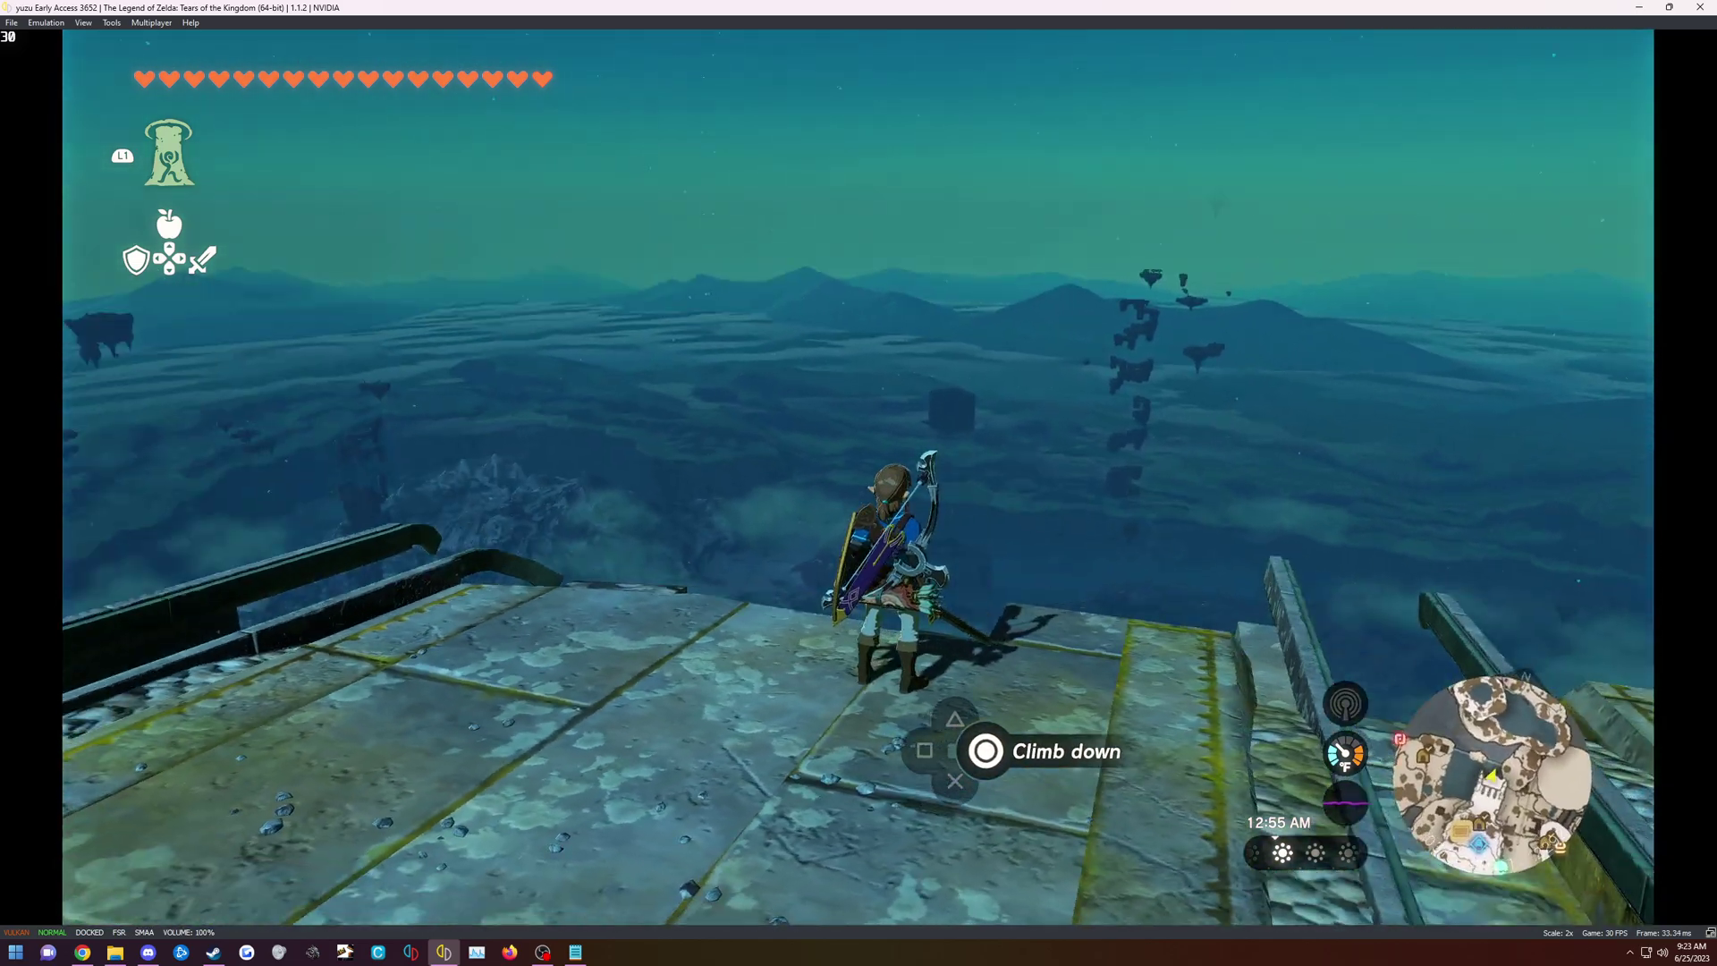
{"action": "key", "text": "a"}
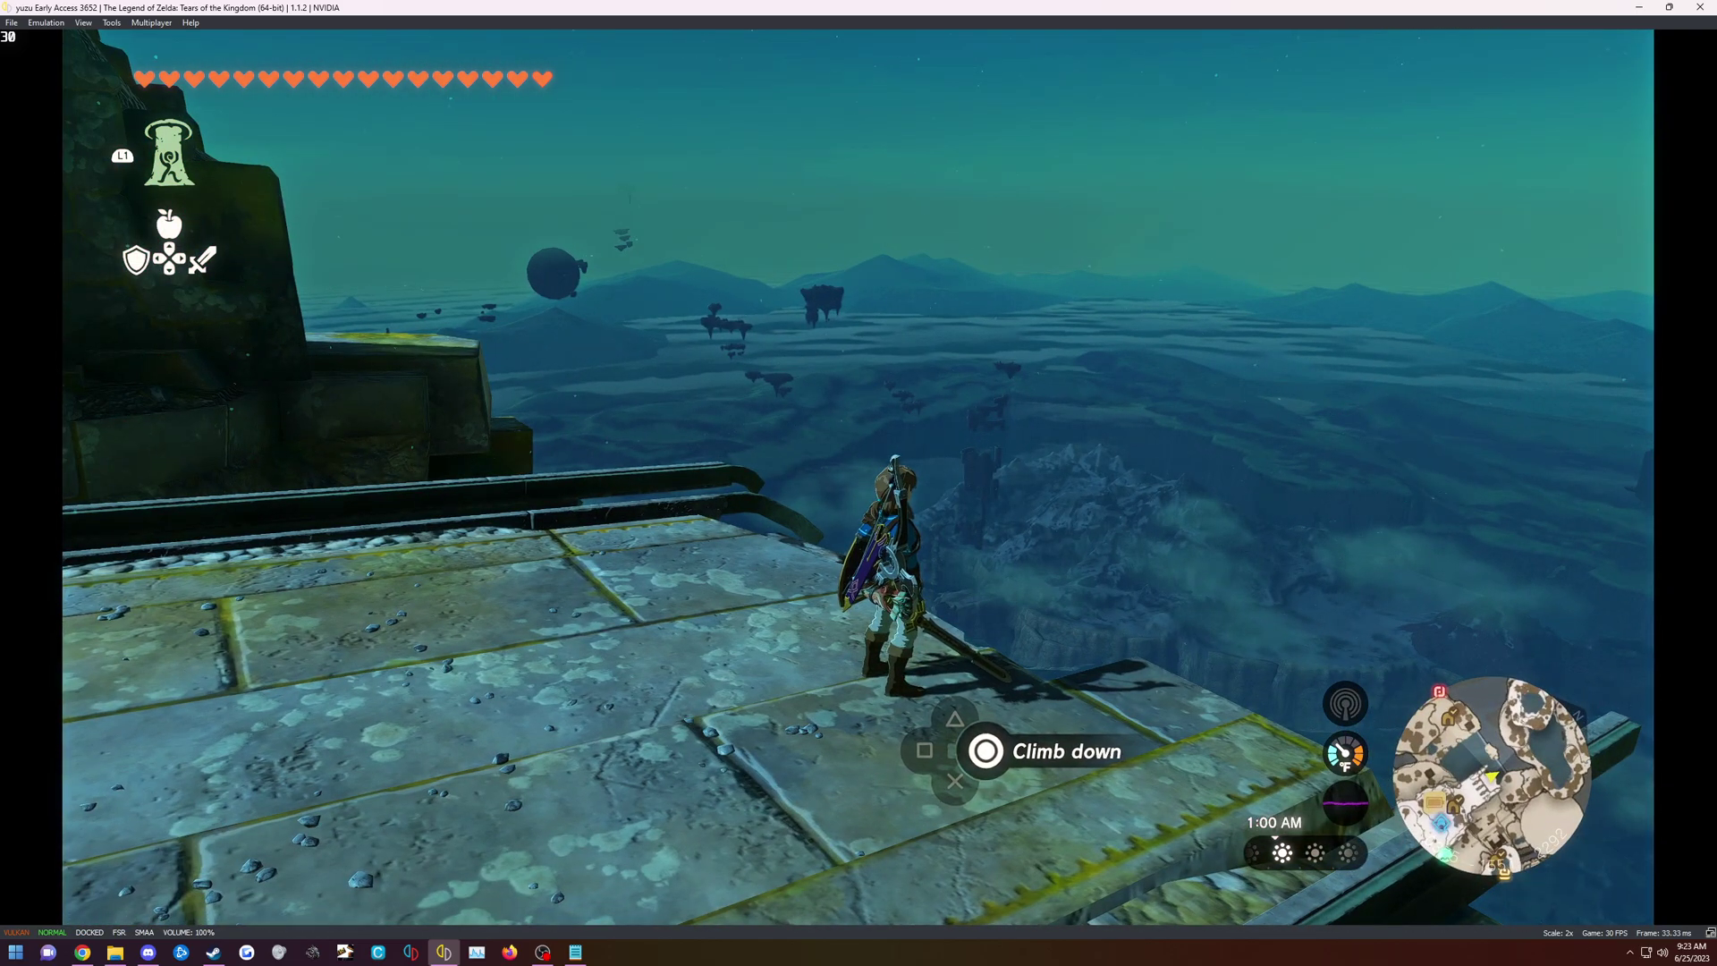
Unlock the emulator's framerate and swing the camera around Link to check the motion
{"action": "key", "text": "ctrl+u"}
{"action": "key", "text": "a"}
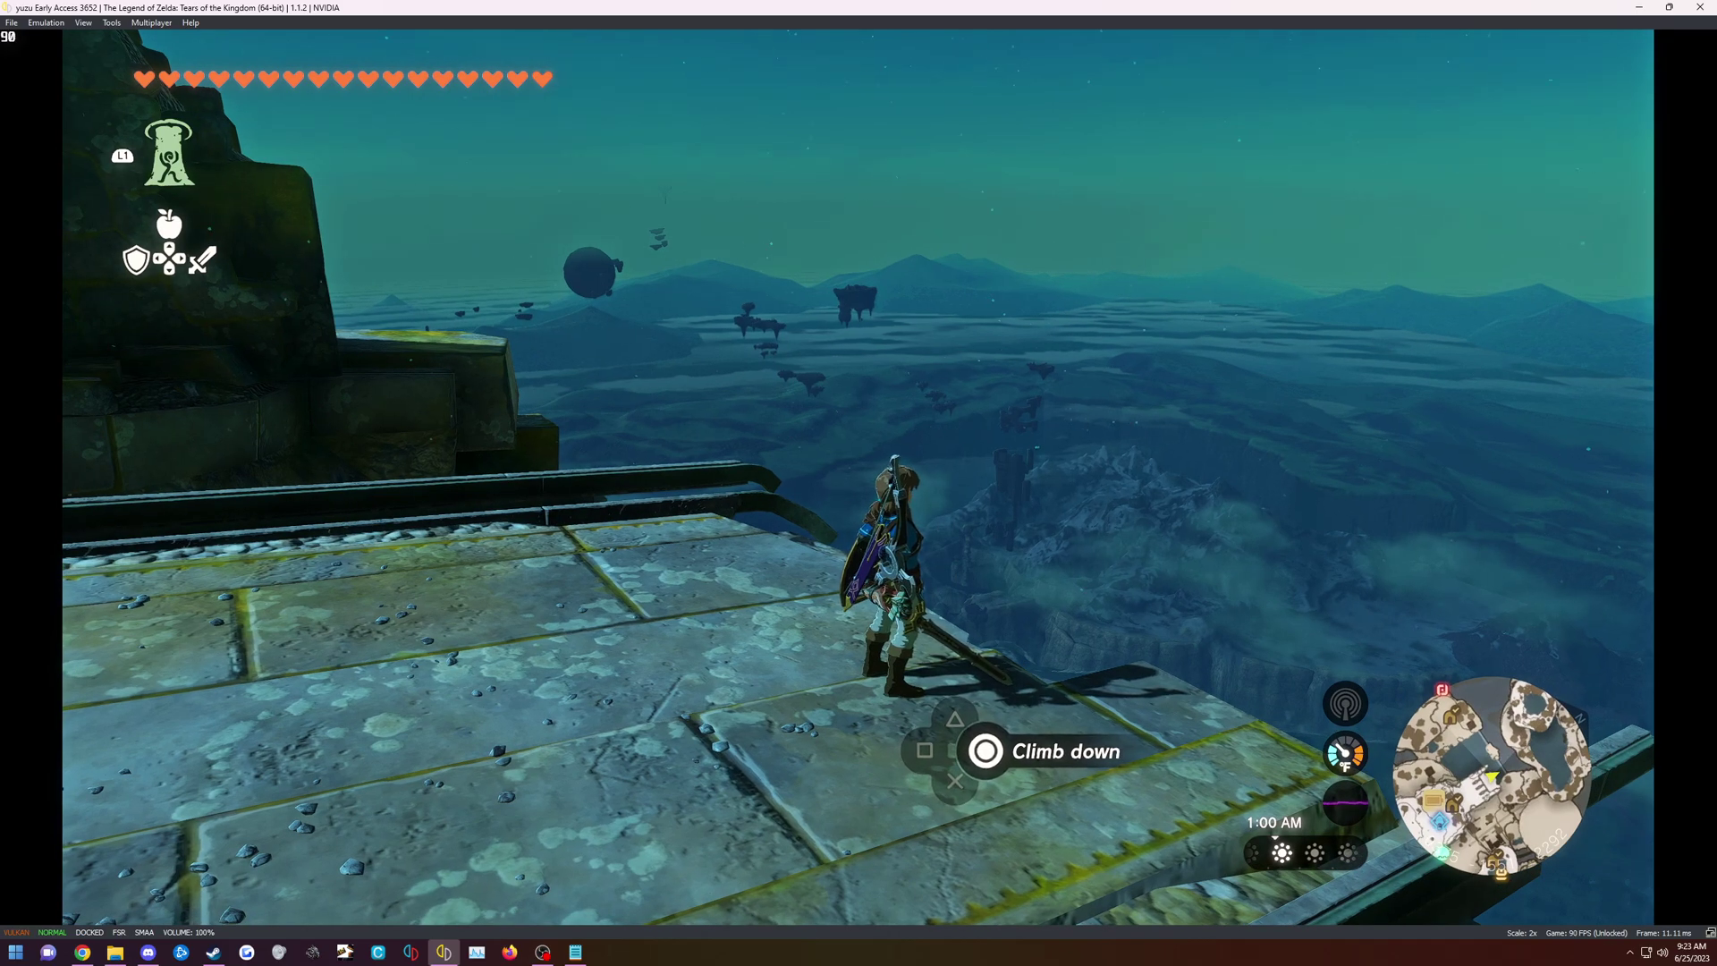
{"action": "key", "text": "d"}
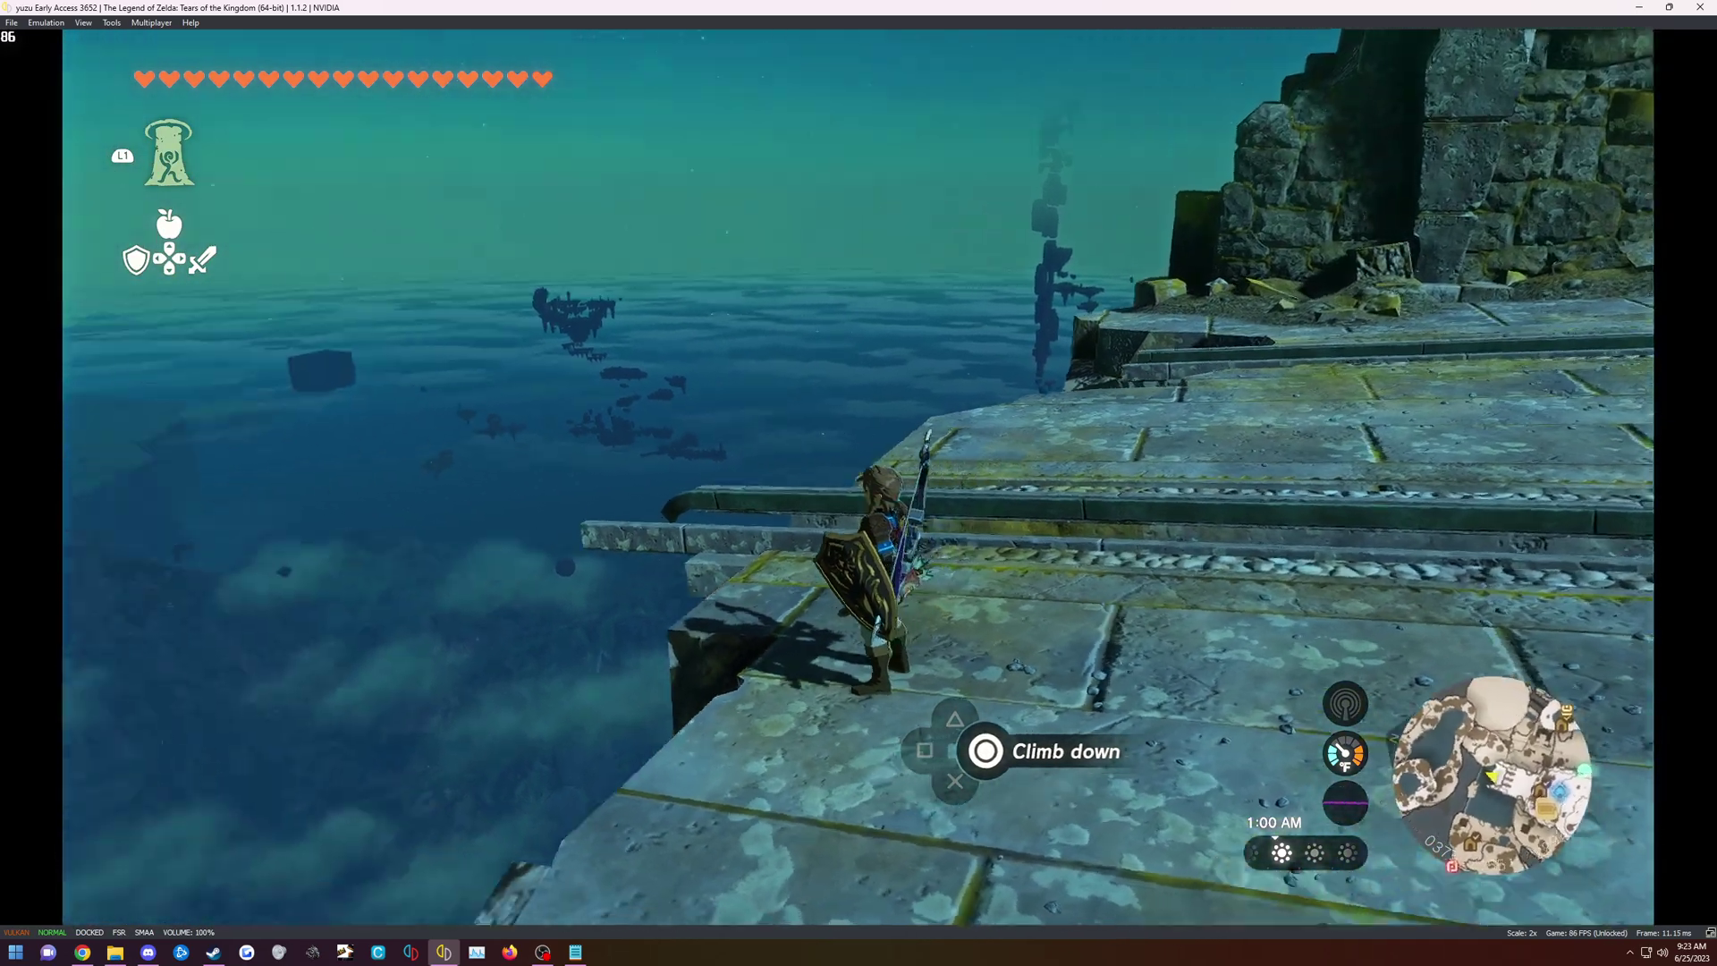
{"action": "key", "text": "a"}
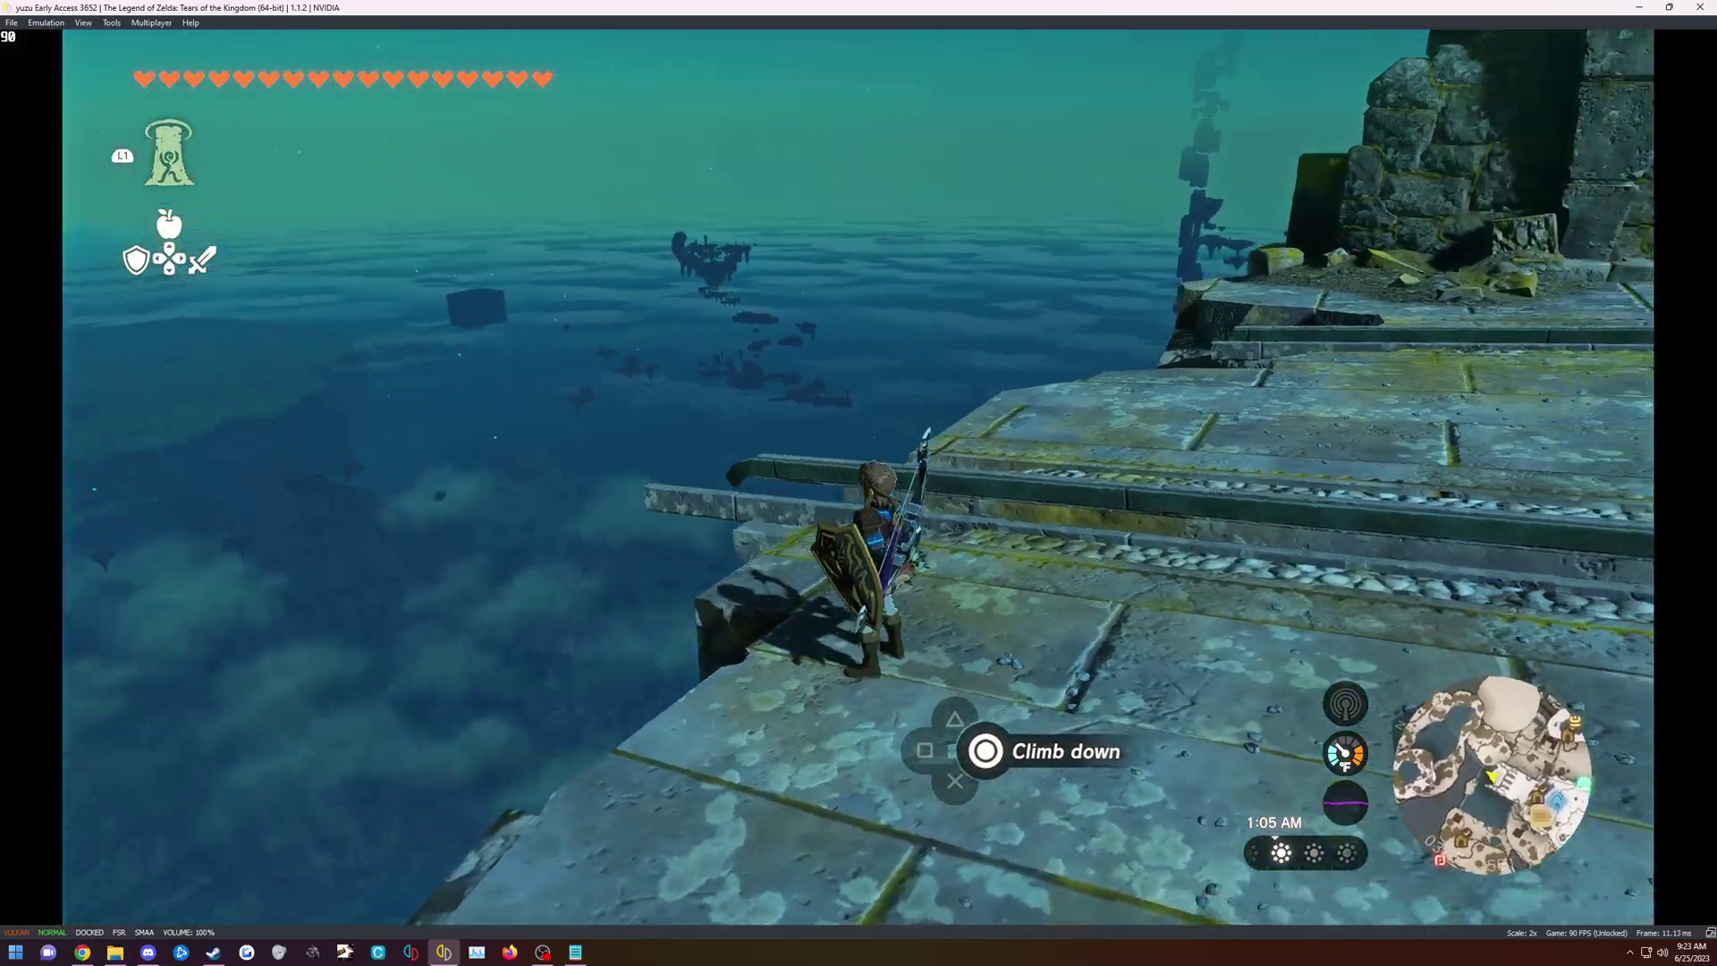
{"action": "key", "text": "d"}
Run Link toward the cave entrance and back to the platform edge with the framerate unlocked
{"action": "key", "text": "w"}
{"action": "key", "text": "w"}
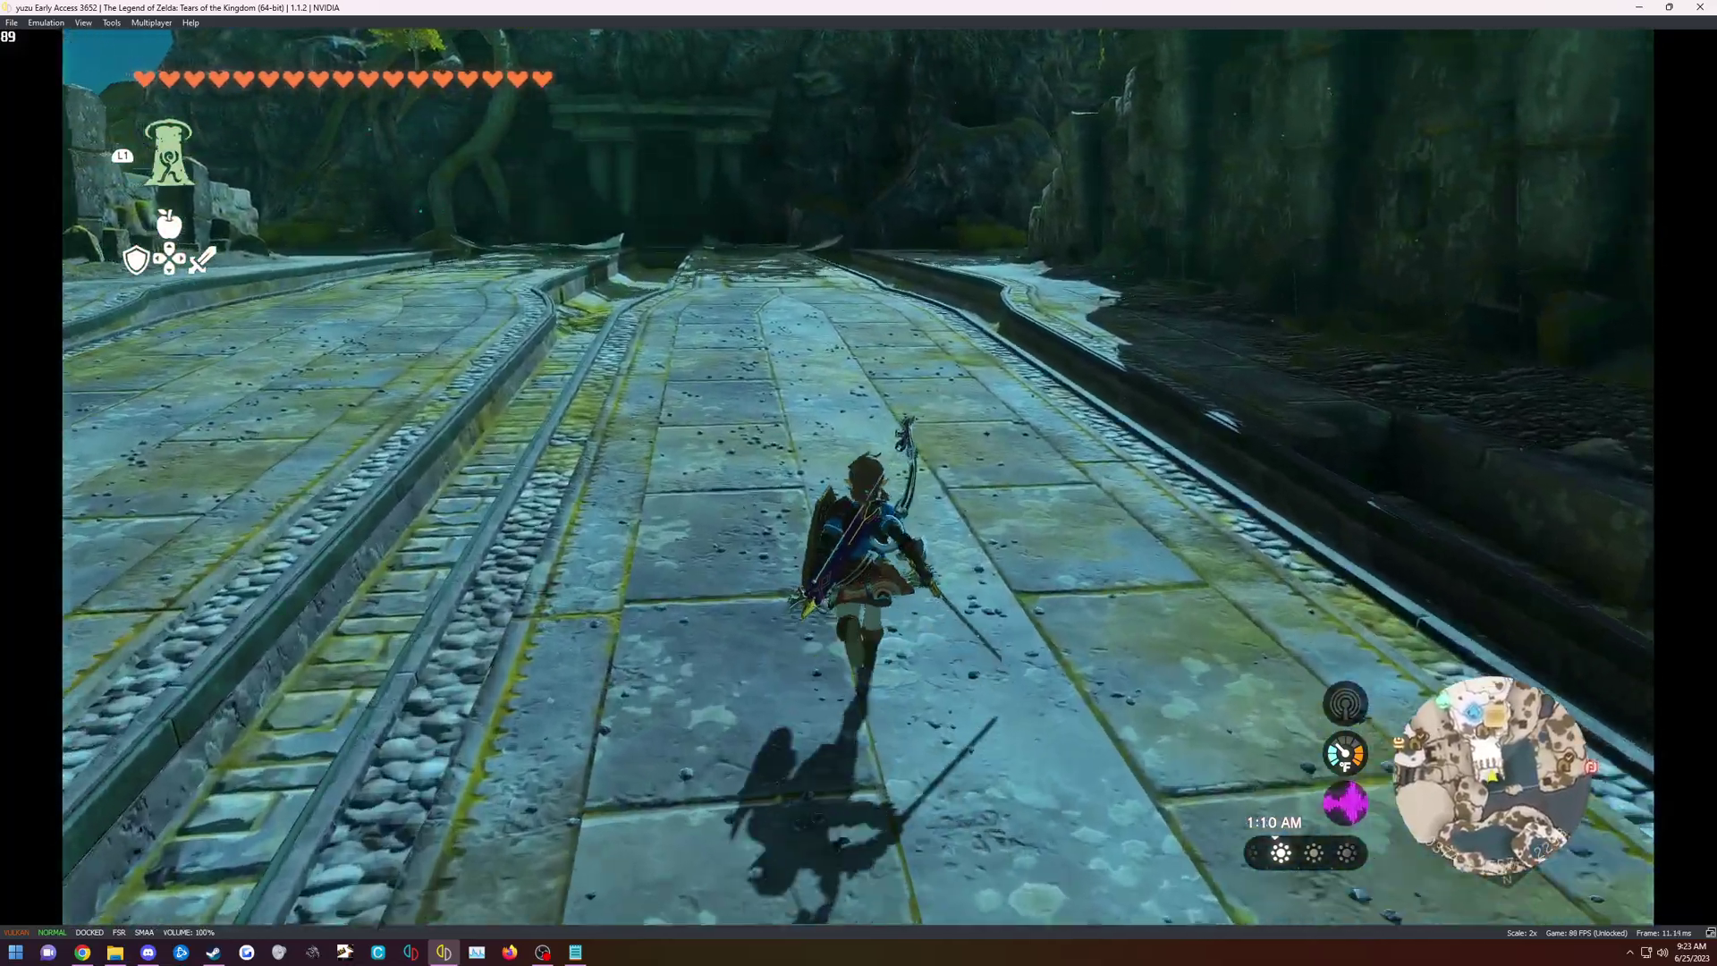
{"action": "key", "text": "l"}
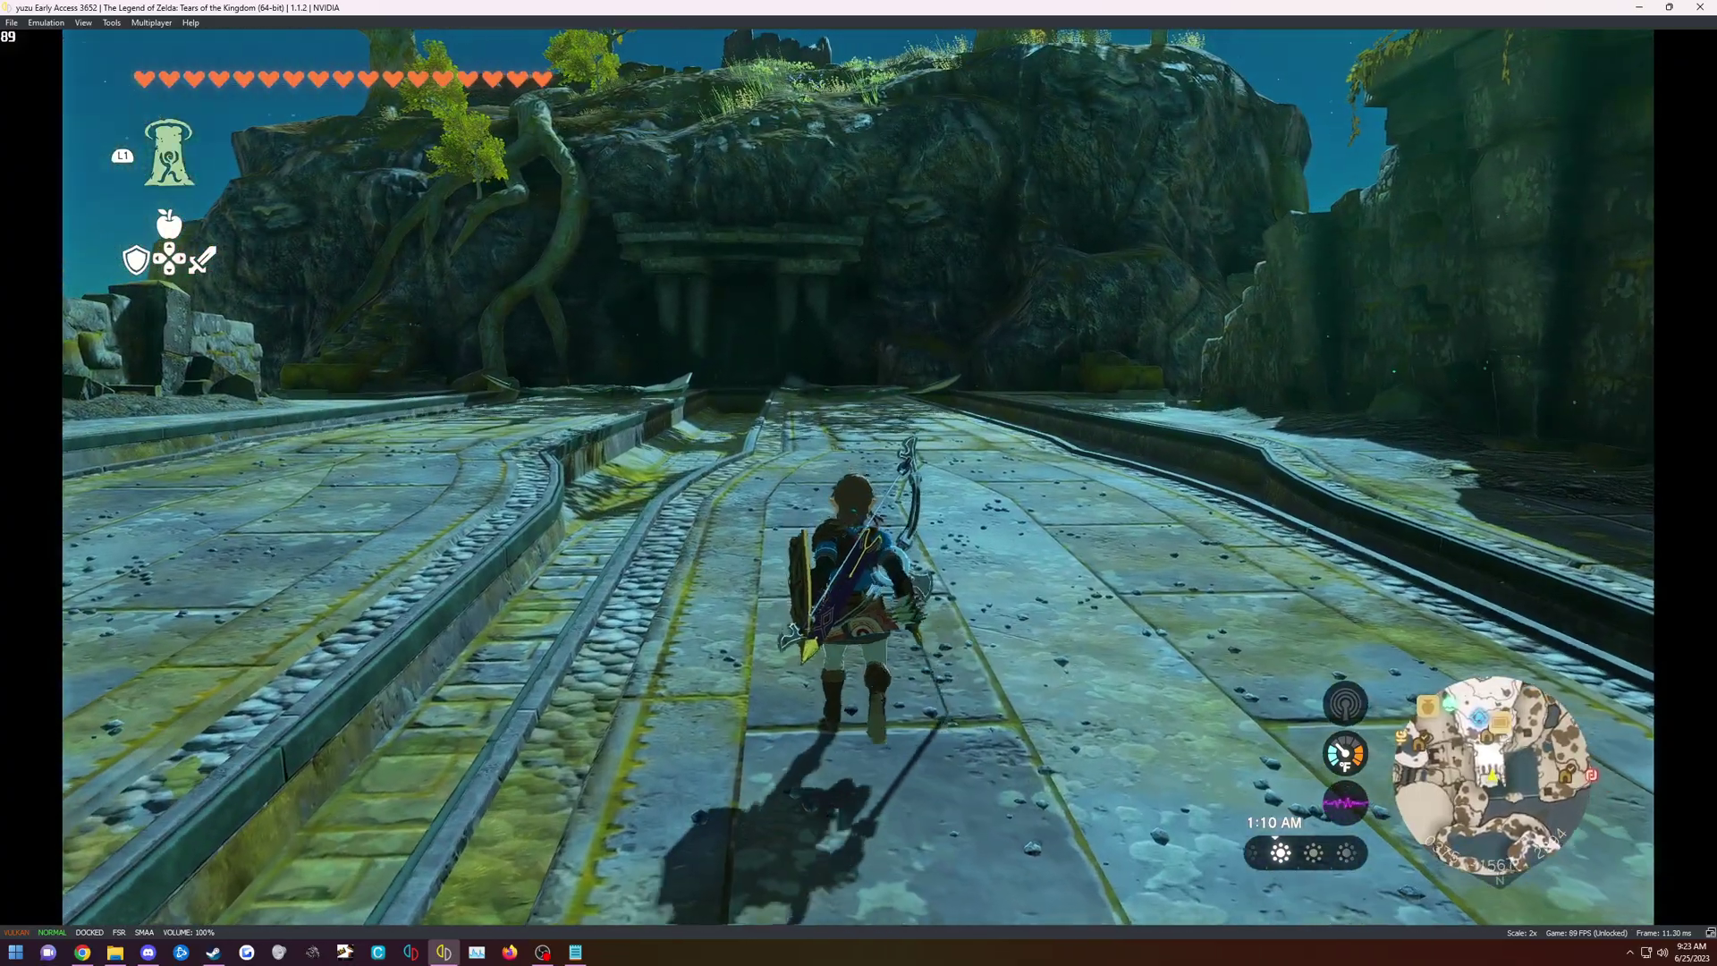
{"action": "key", "text": "w"}
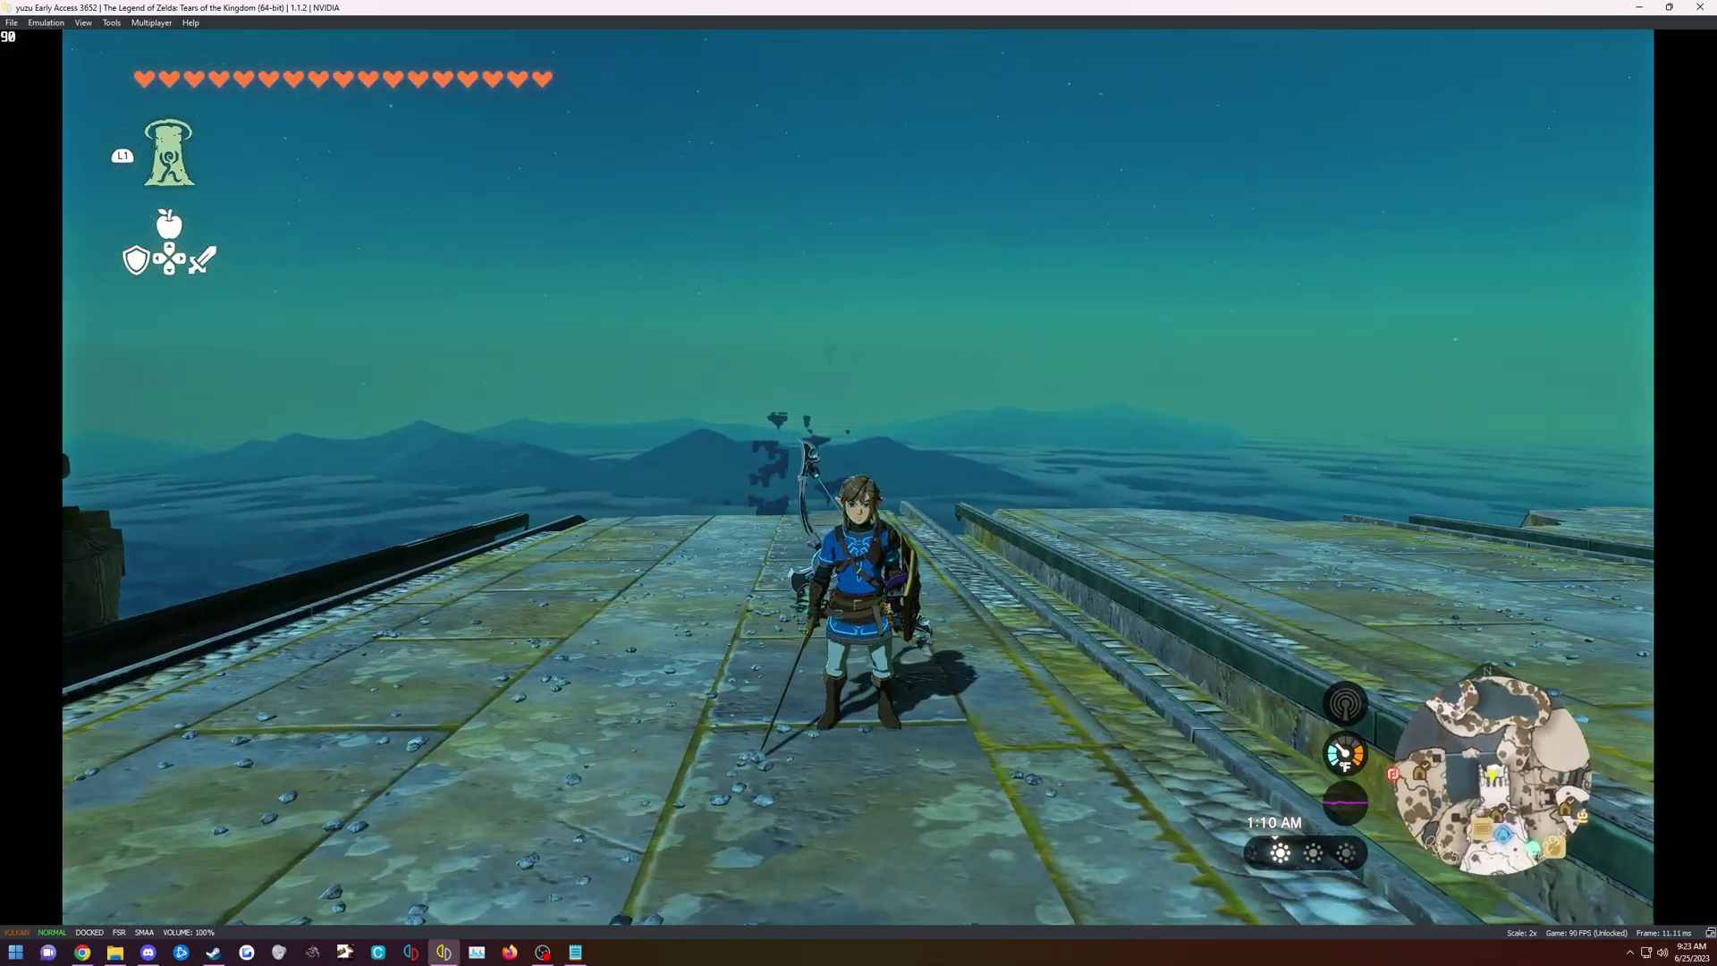
{"action": "key", "text": "w"}
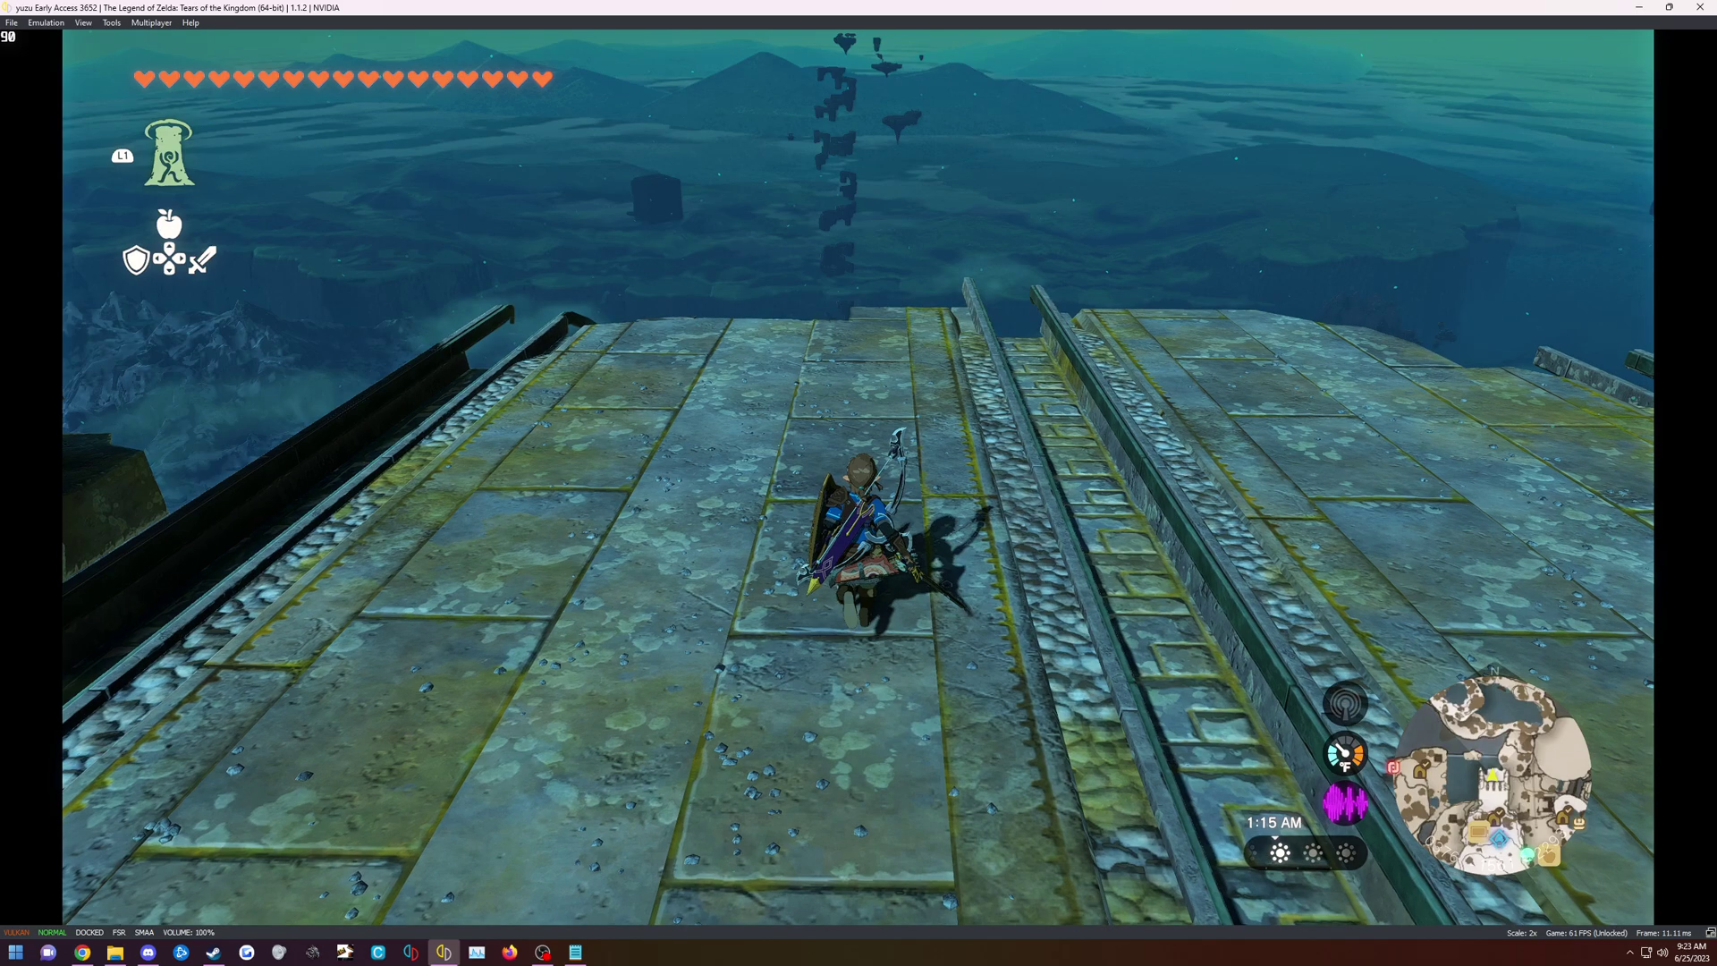
{"action": "key", "text": "j"}
{"action": "key", "text": "w"}
{"action": "key", "text": "j"}
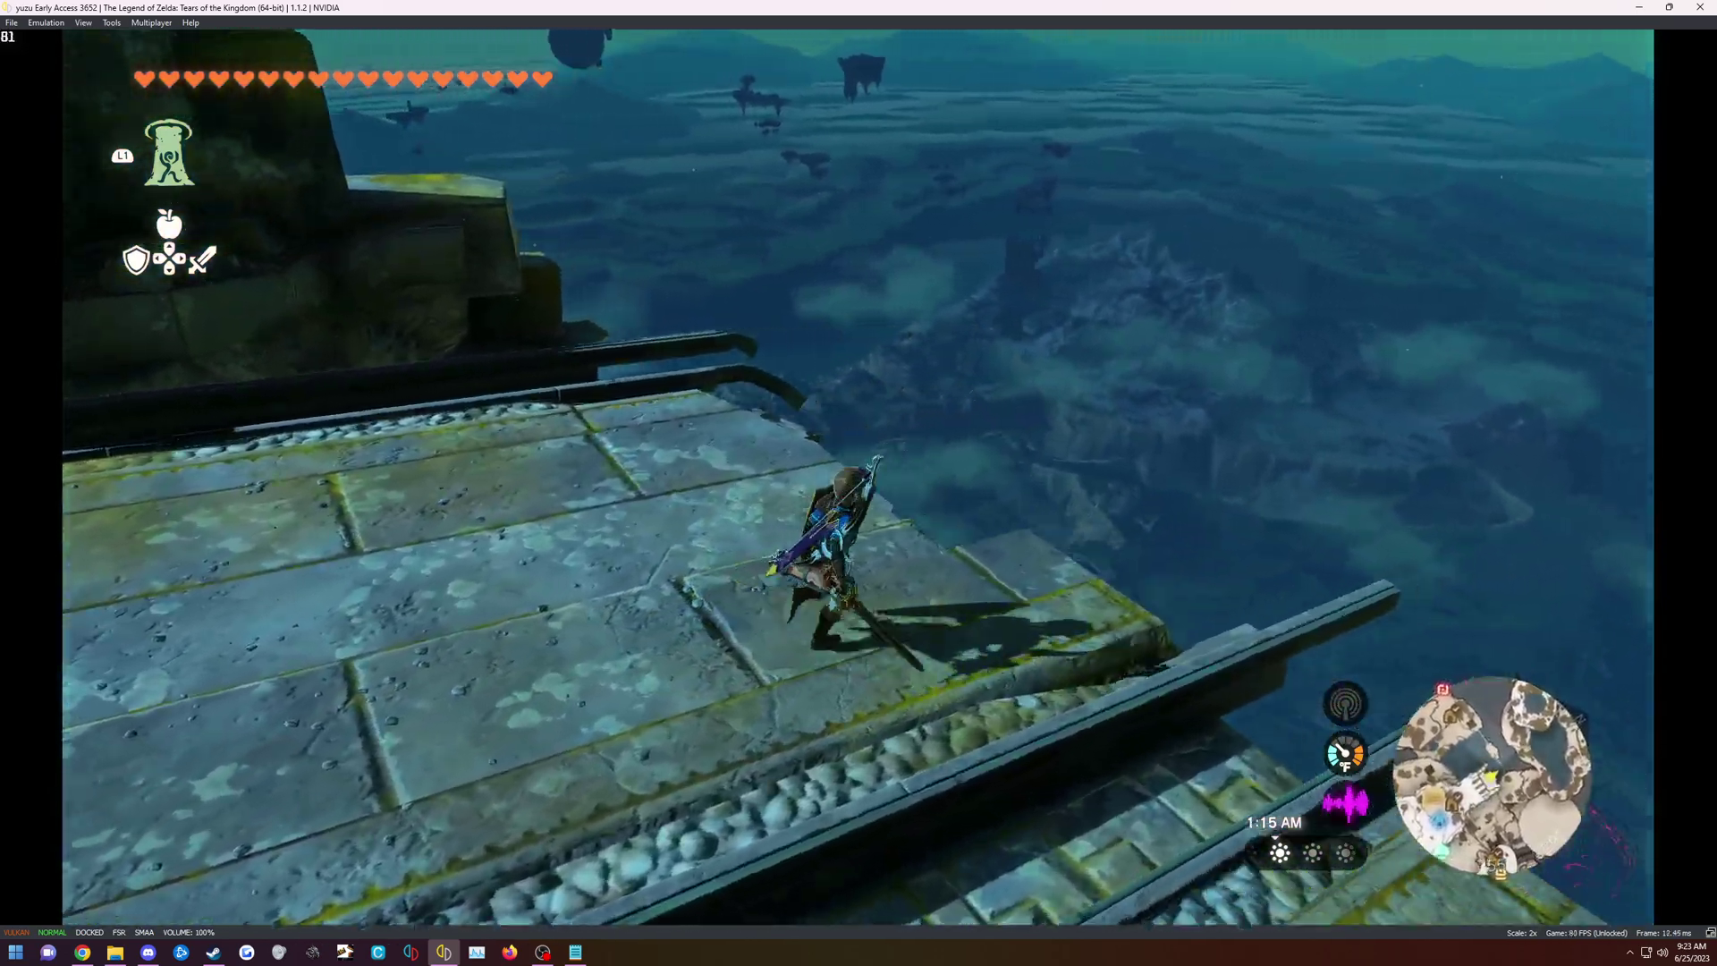
Rotate and tilt the camera around Link at the edge to examine motion smoothness with the framerate unlocked
{"action": "key", "text": "l"}
{"action": "key", "text": "l"}
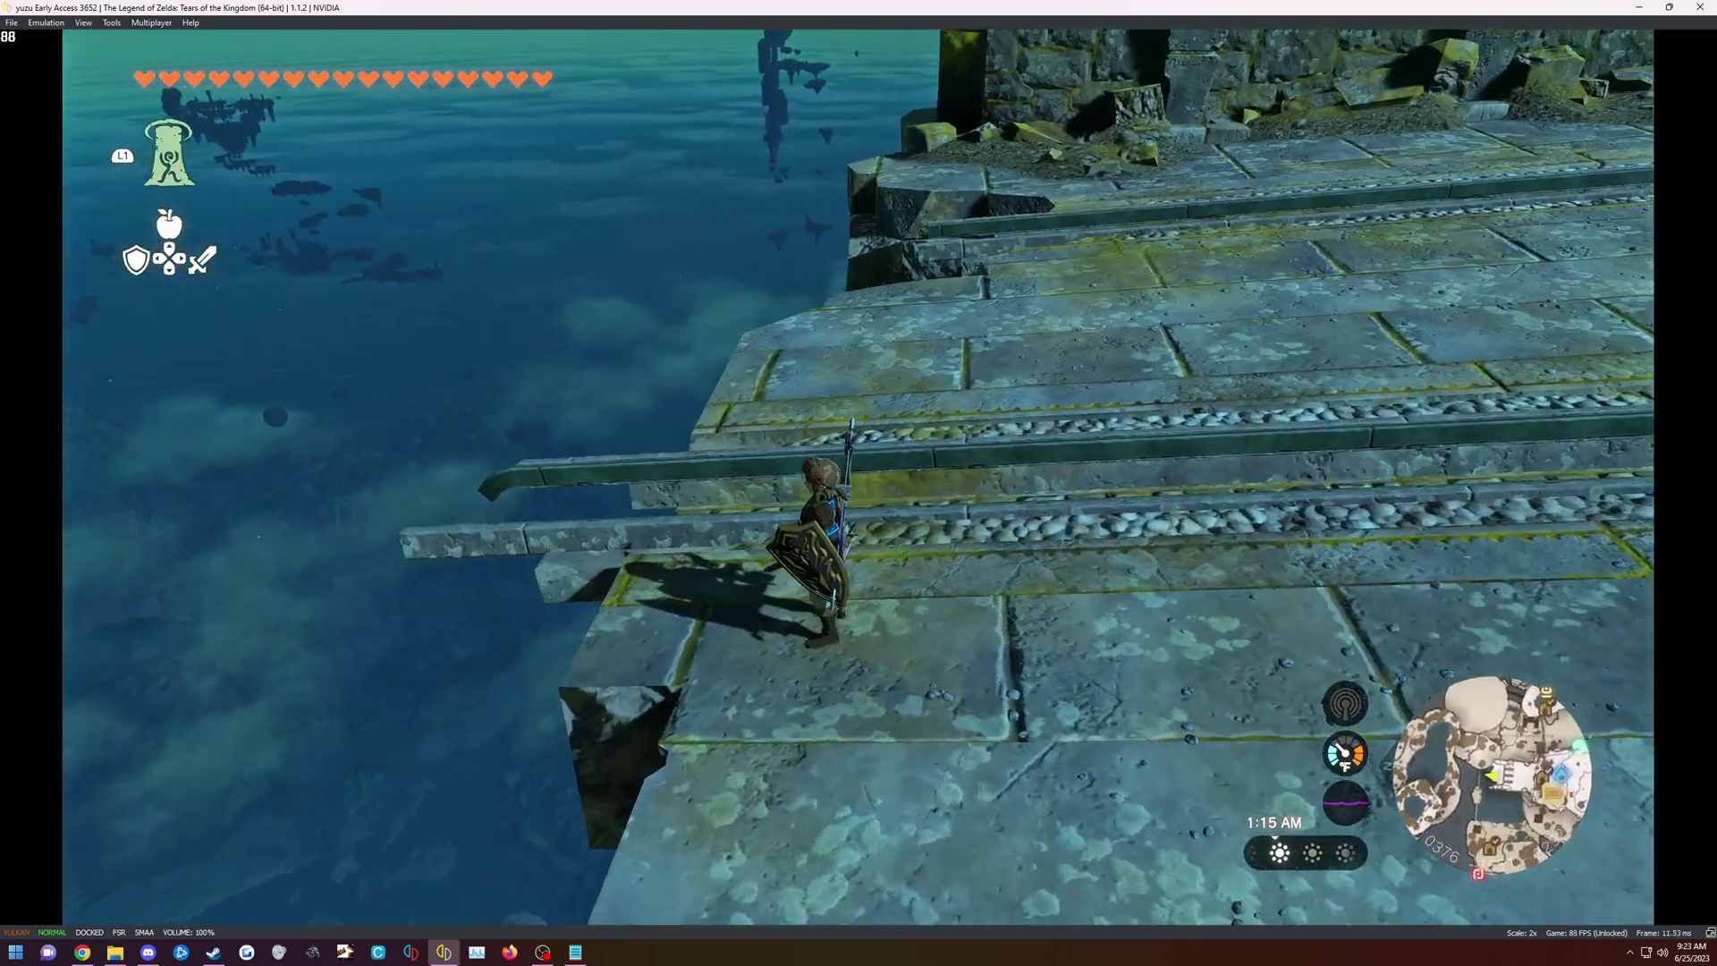
{"action": "key", "text": "i"}
{"action": "key", "text": "j"}
{"action": "key", "text": "j"}
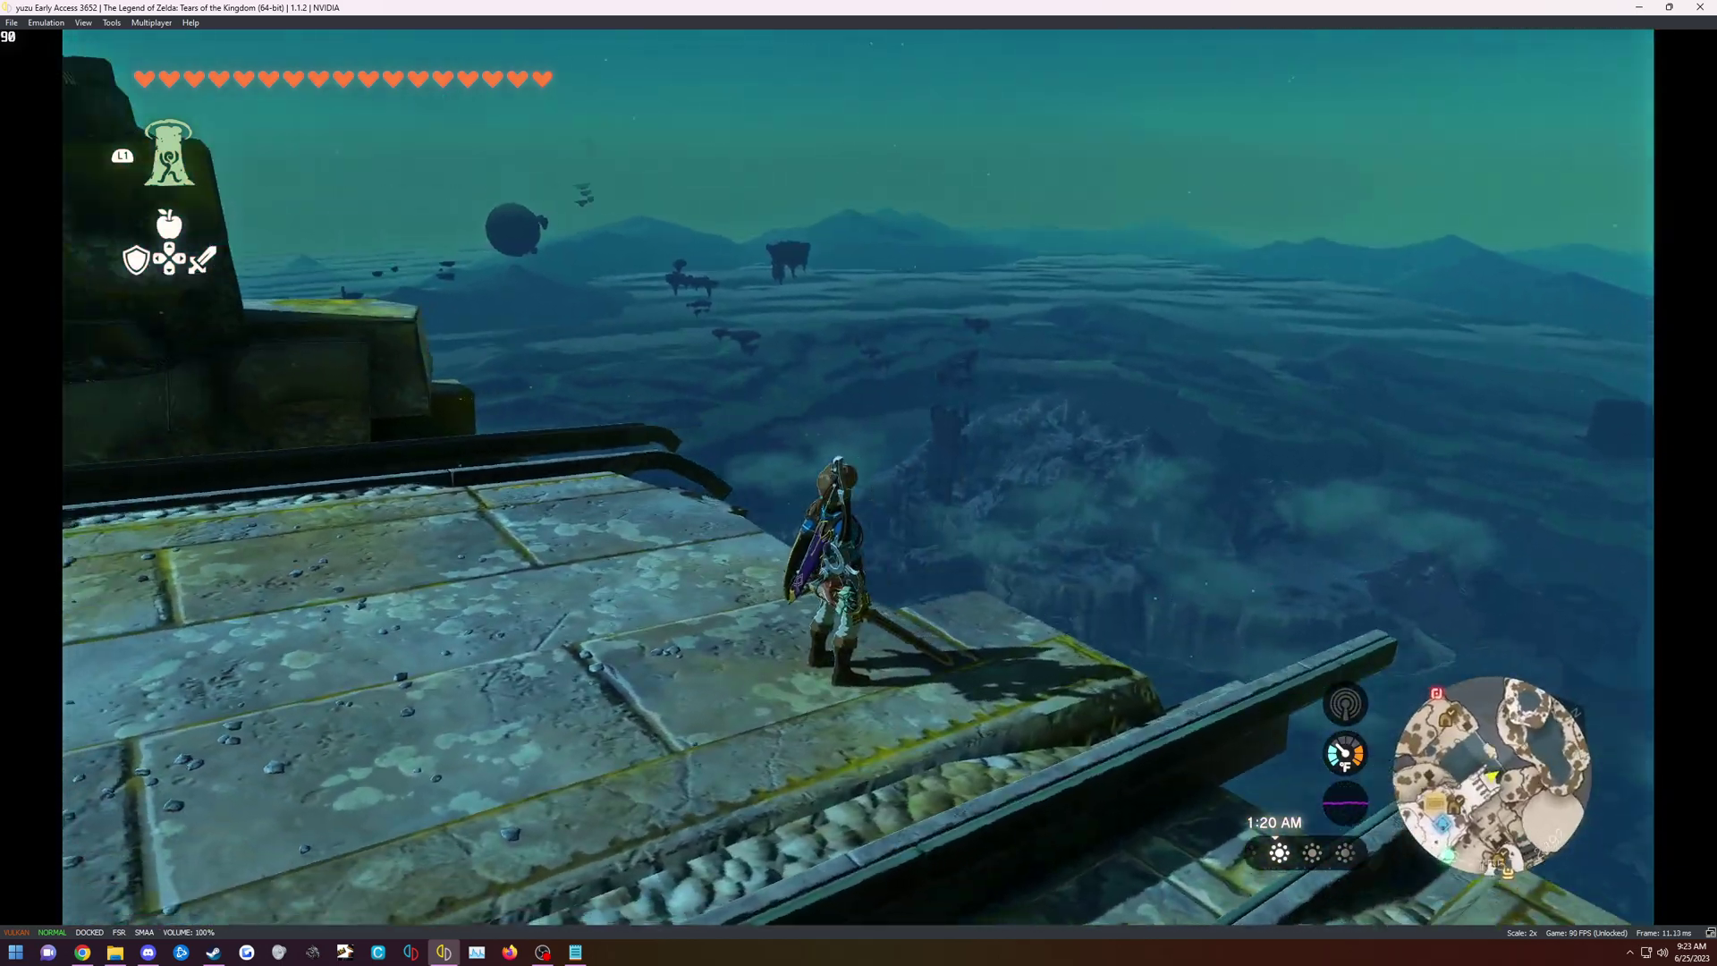
{"action": "key", "text": "l"}
{"action": "key", "text": "z"}
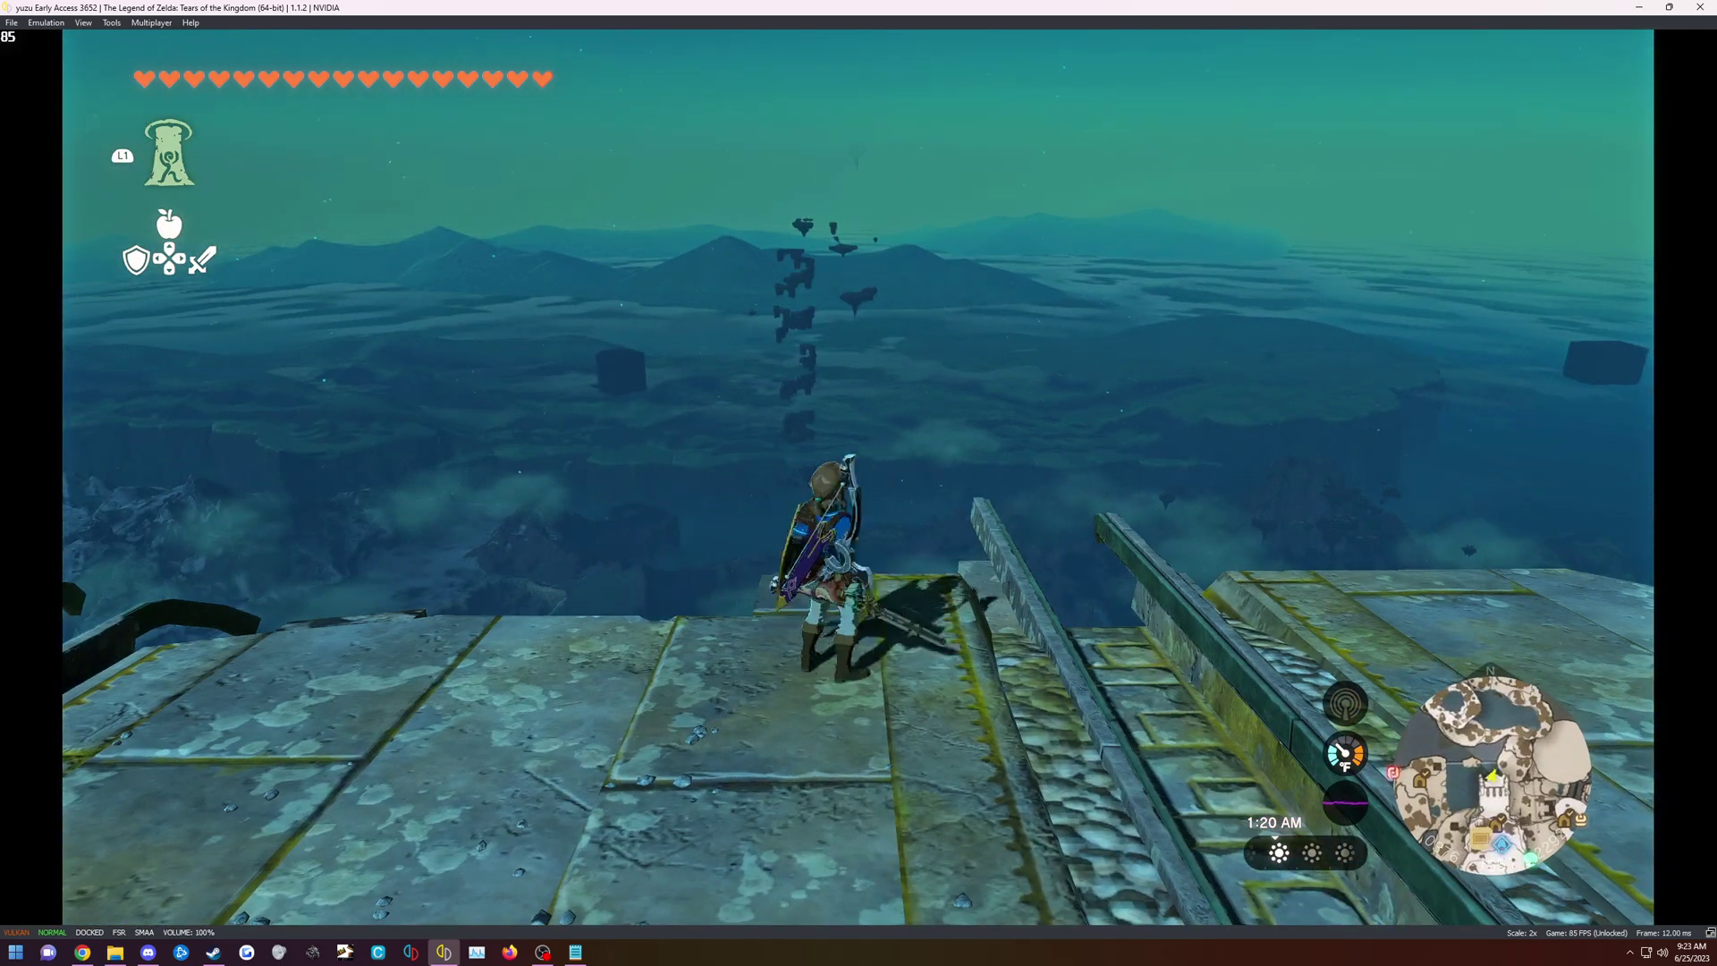
{"action": "key", "text": "s"}
{"action": "key", "text": "i"}
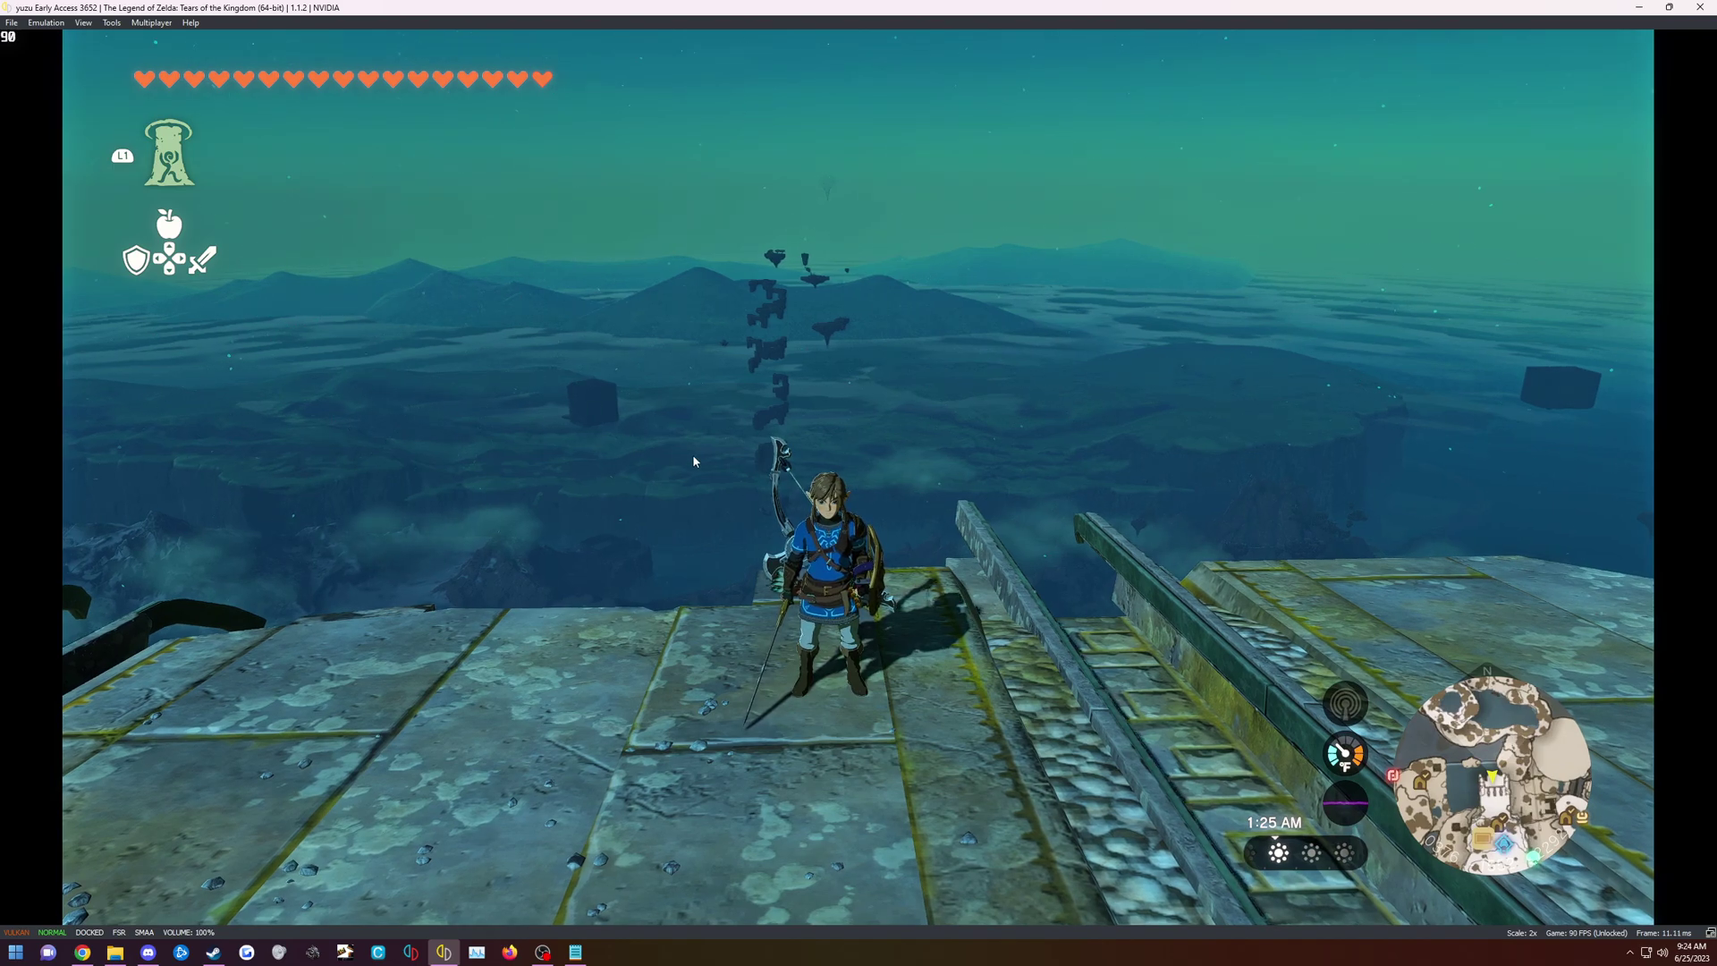
Stop the emulation of The Legend of Zelda: Tears of the Kingdom and view the game's available actions
{"action": "left_click", "coordinate": [43, 23]}
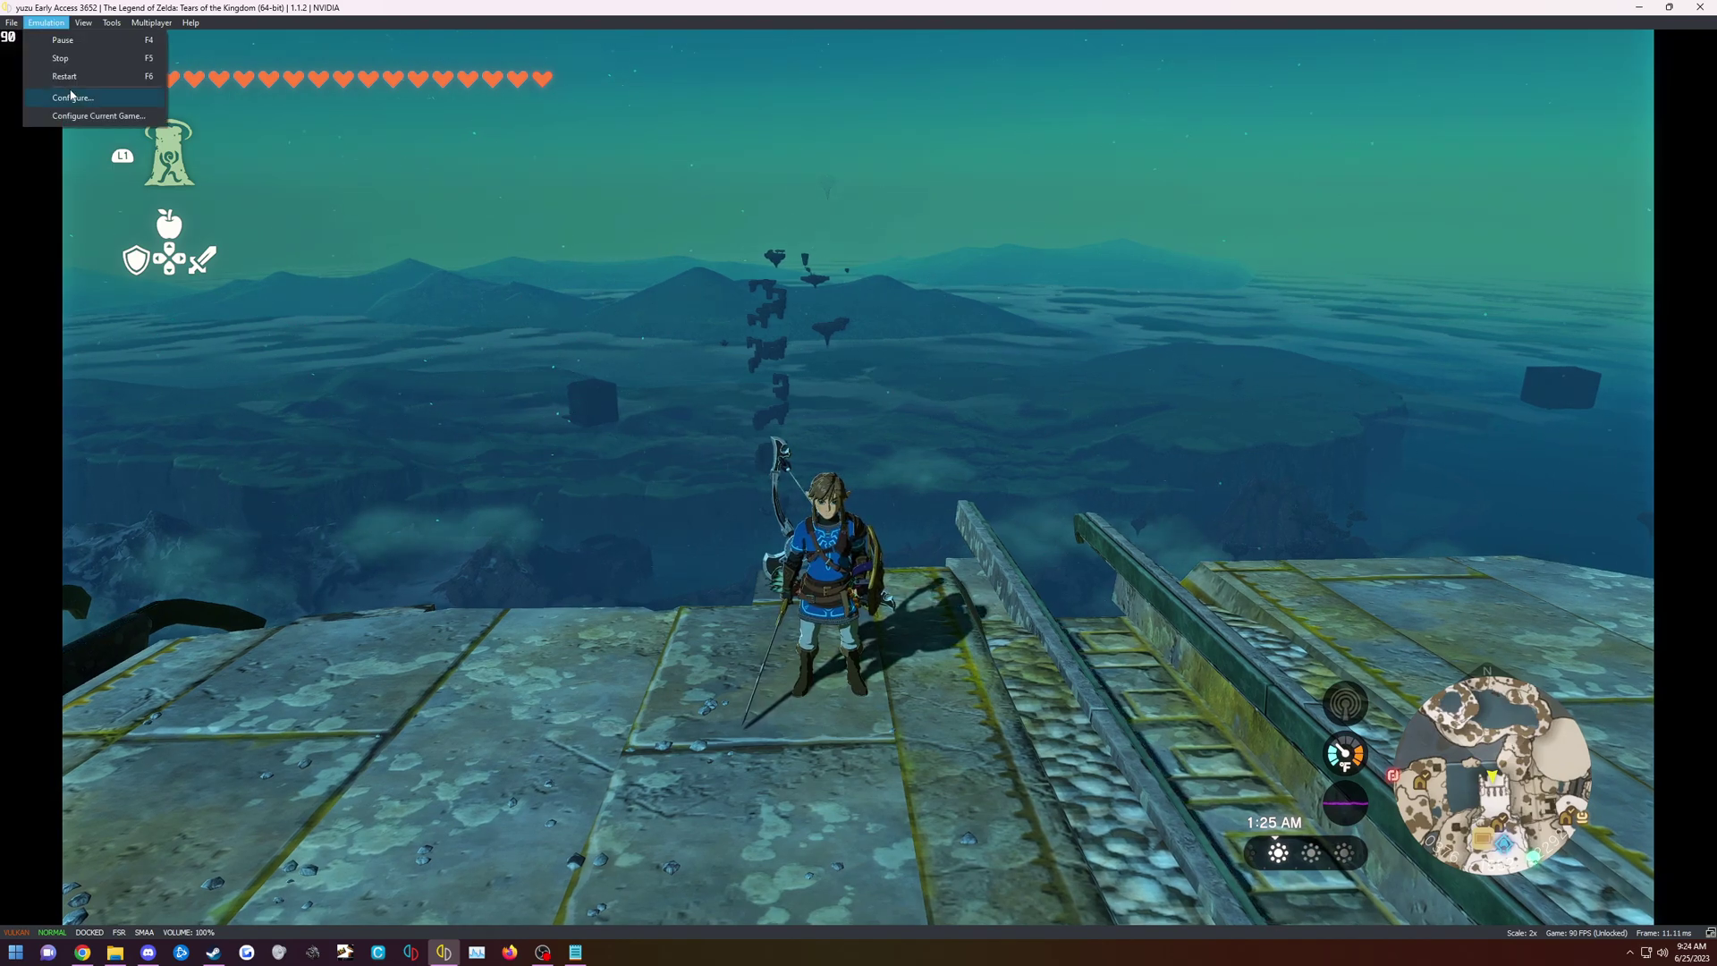
{"action": "left_click", "coordinate": [94, 57]}
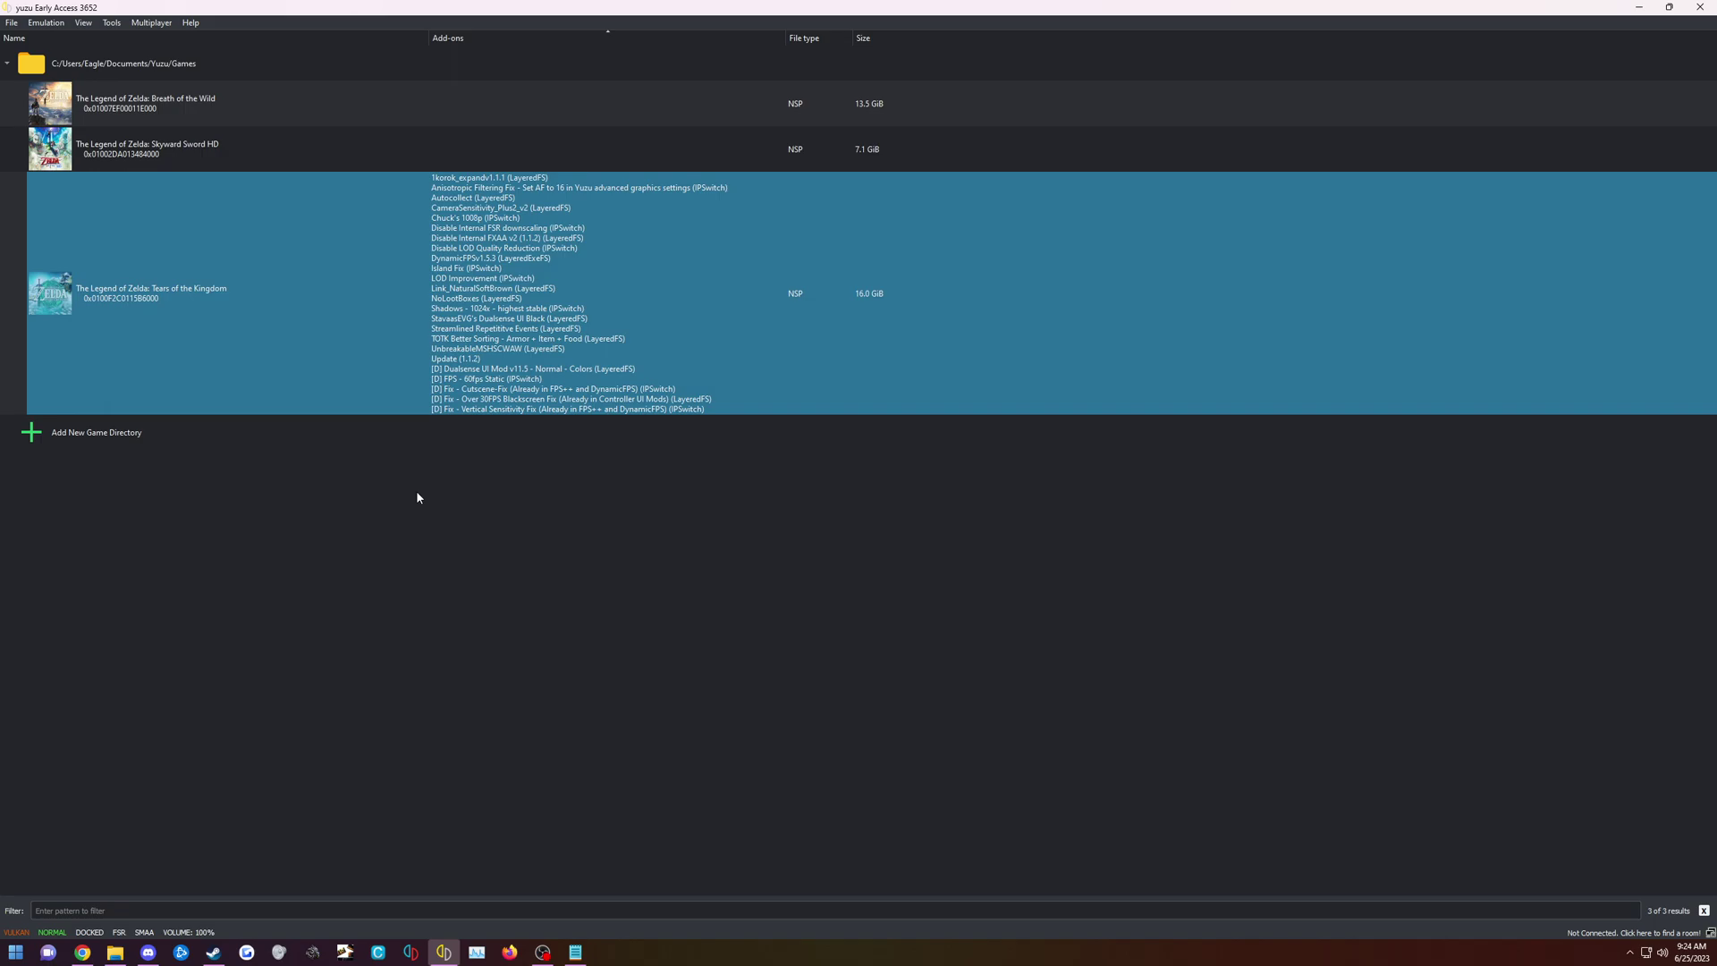
{"action": "right_click", "coordinate": [409, 340]}
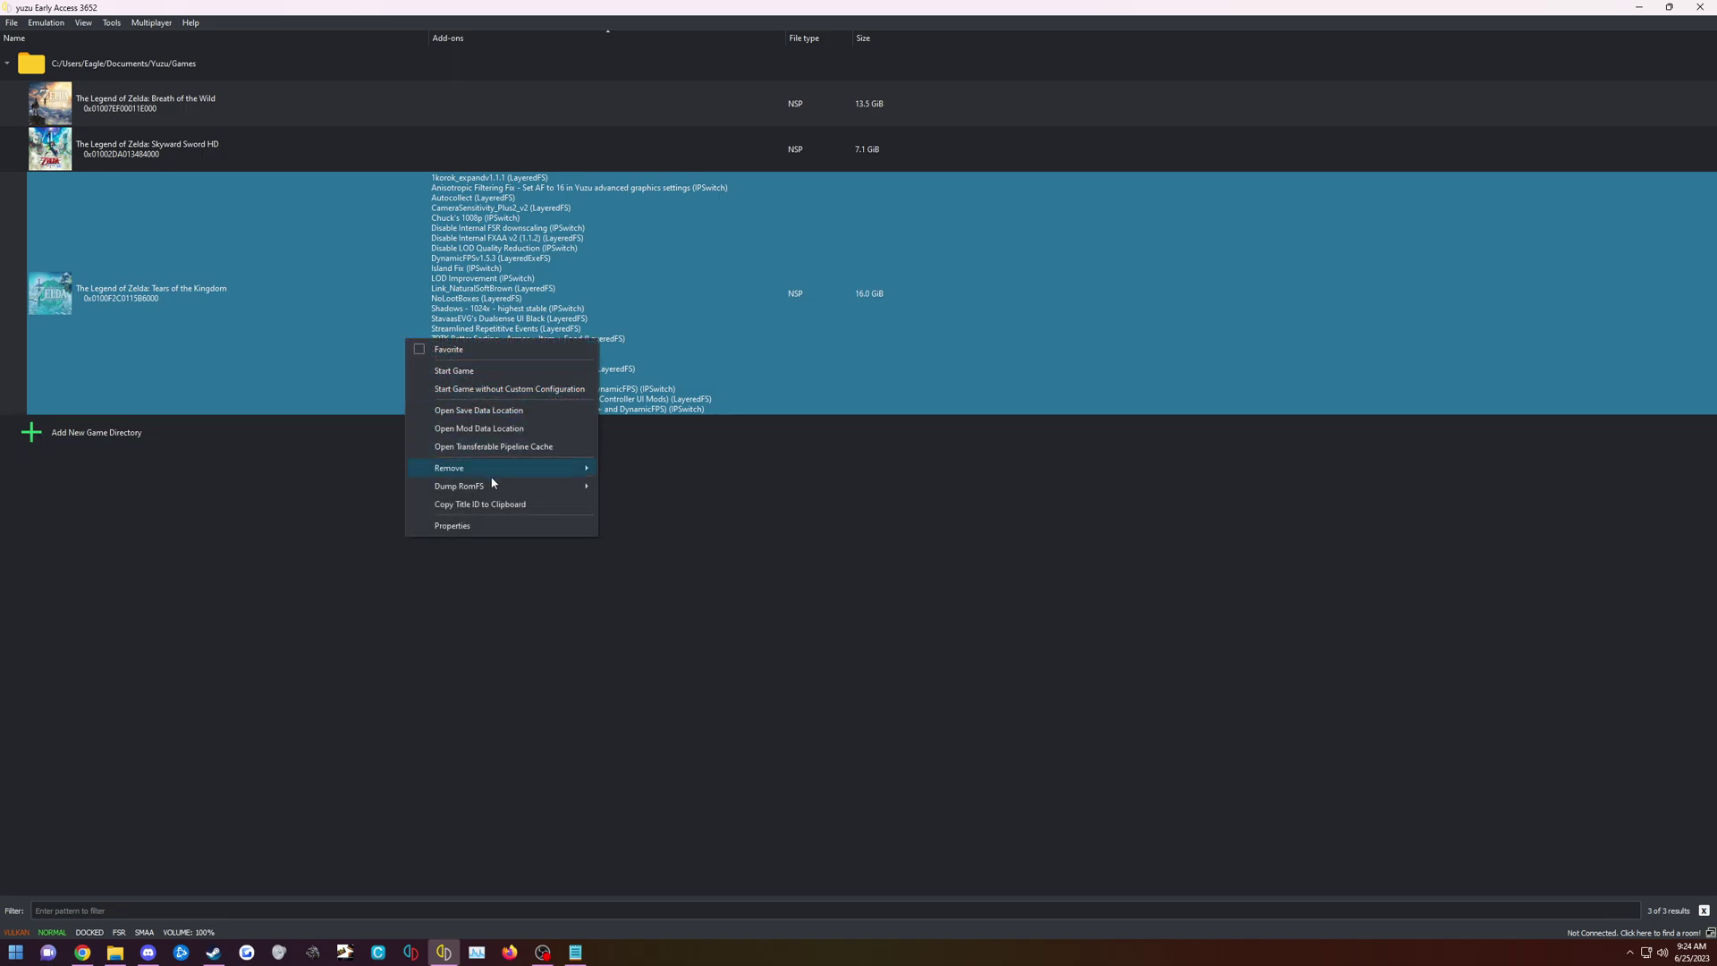
{"action": "left_click", "coordinate": [287, 507]}
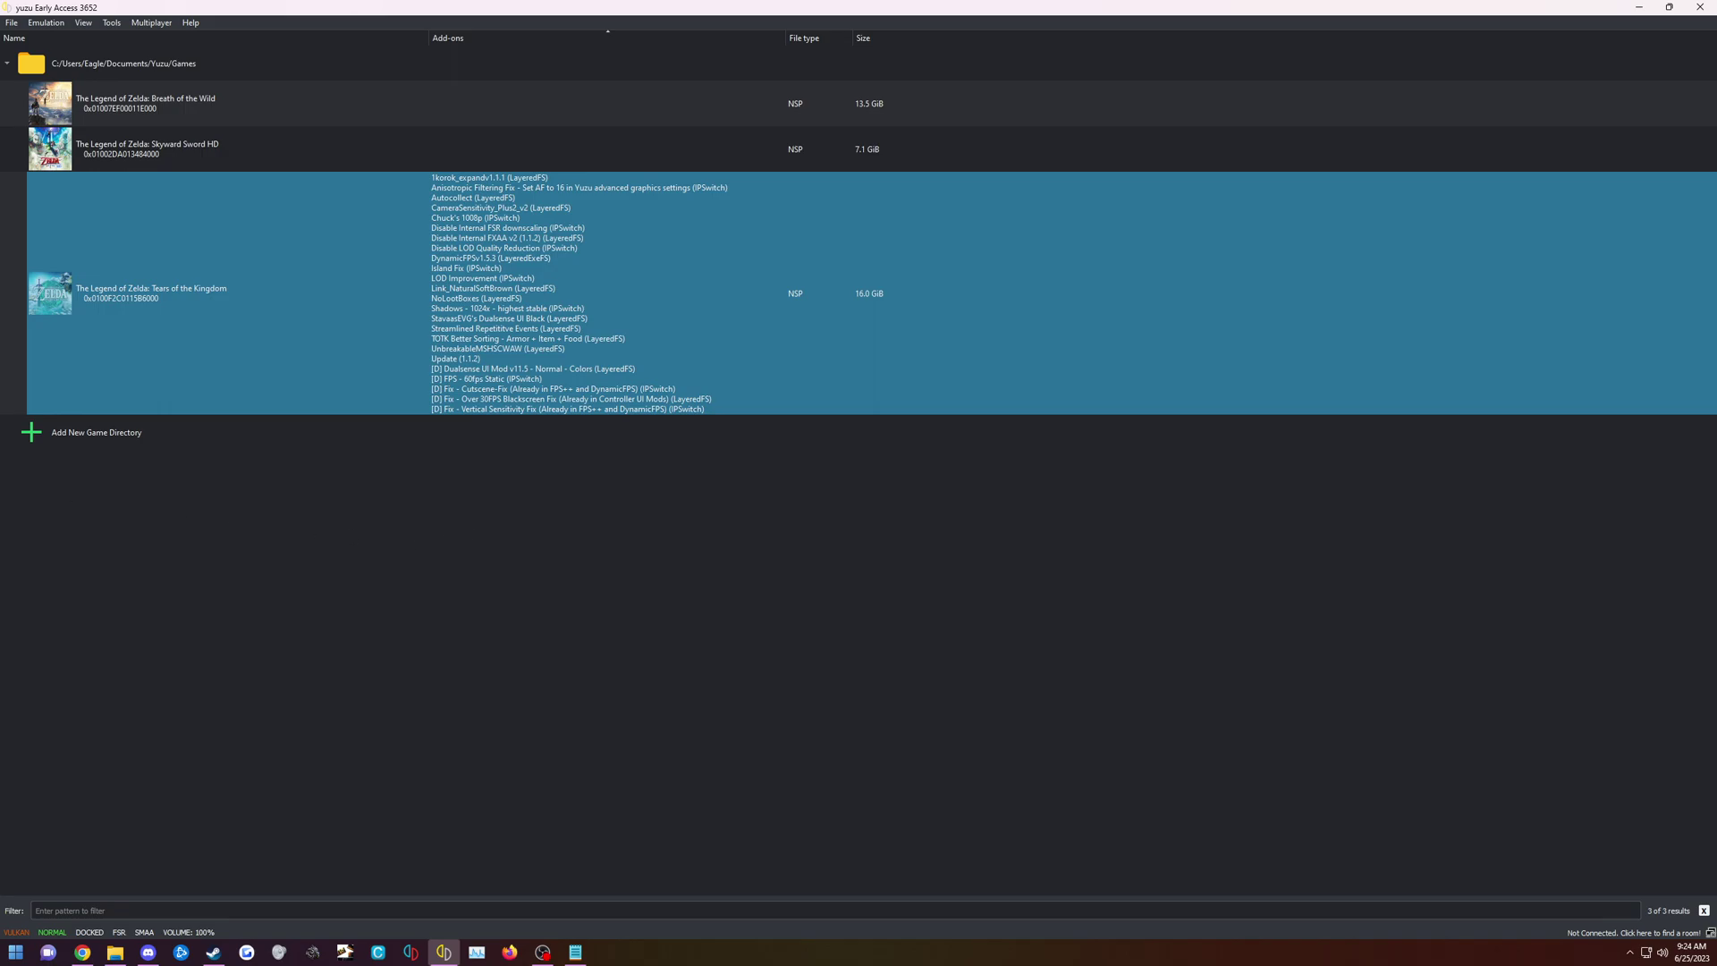
Switch to File Explorer and look at the DynamicFPSv1.5.4 folder in Downloads
{"action": "left_click_drag", "start_coordinate": [0, 284], "coordinate": [727, 239]}
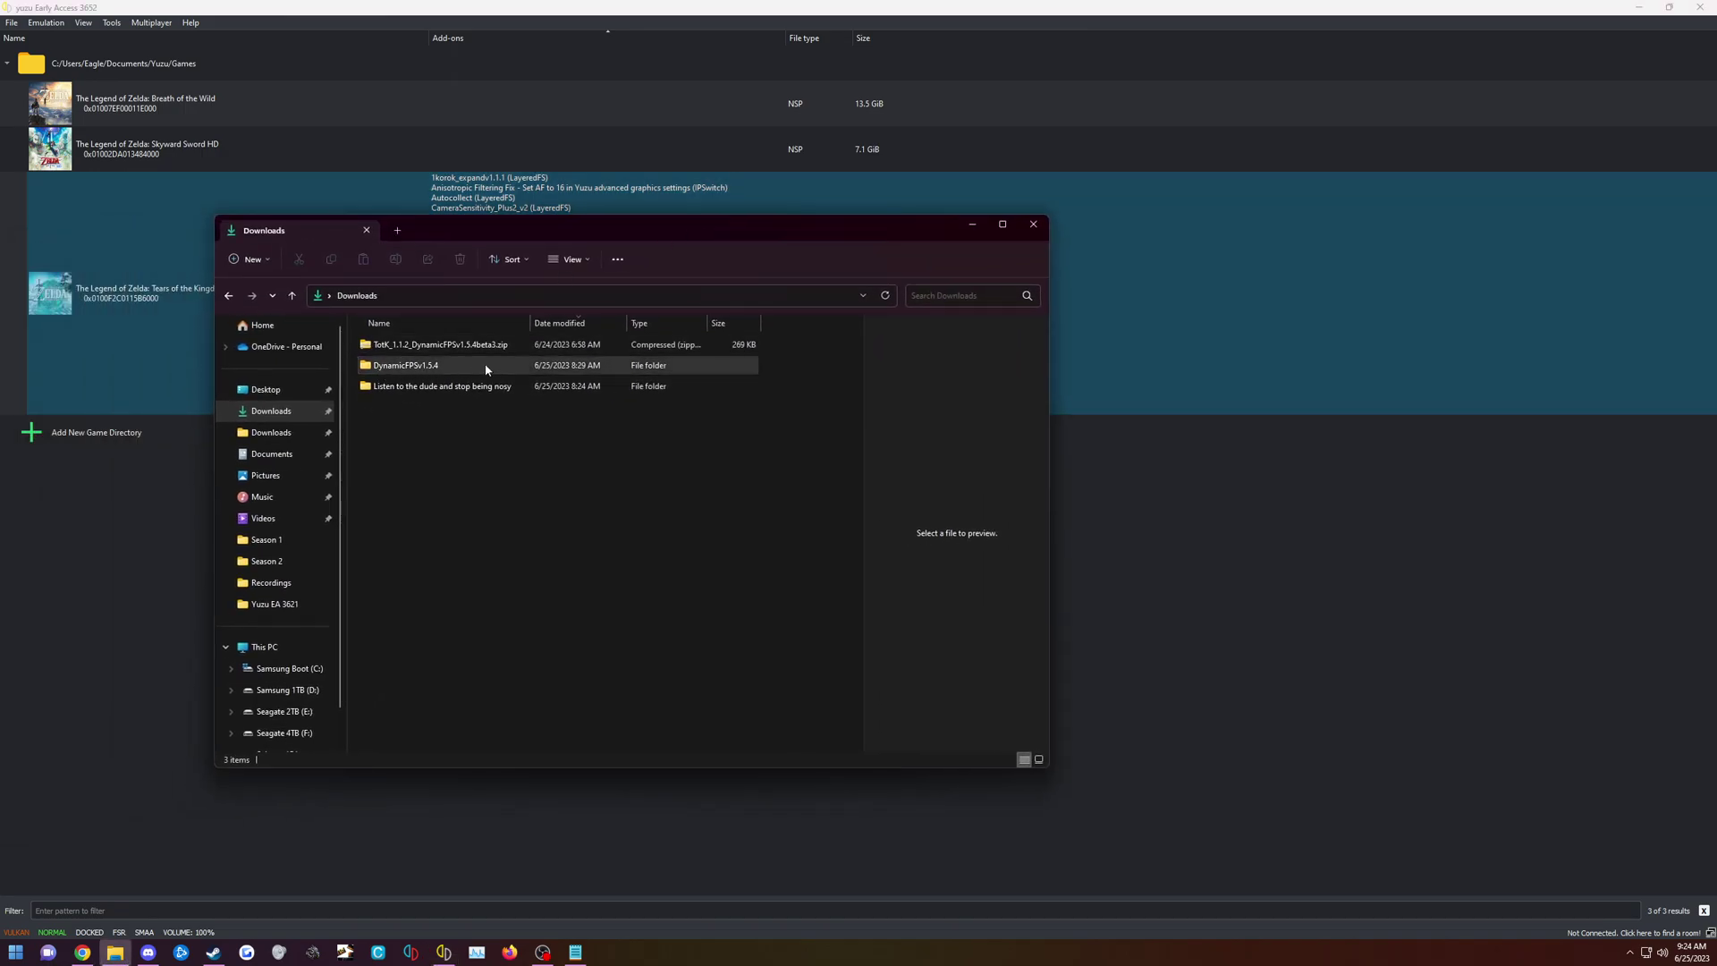
{"action": "left_click_drag", "start_coordinate": [551, 239], "coordinate": [0, 380]}
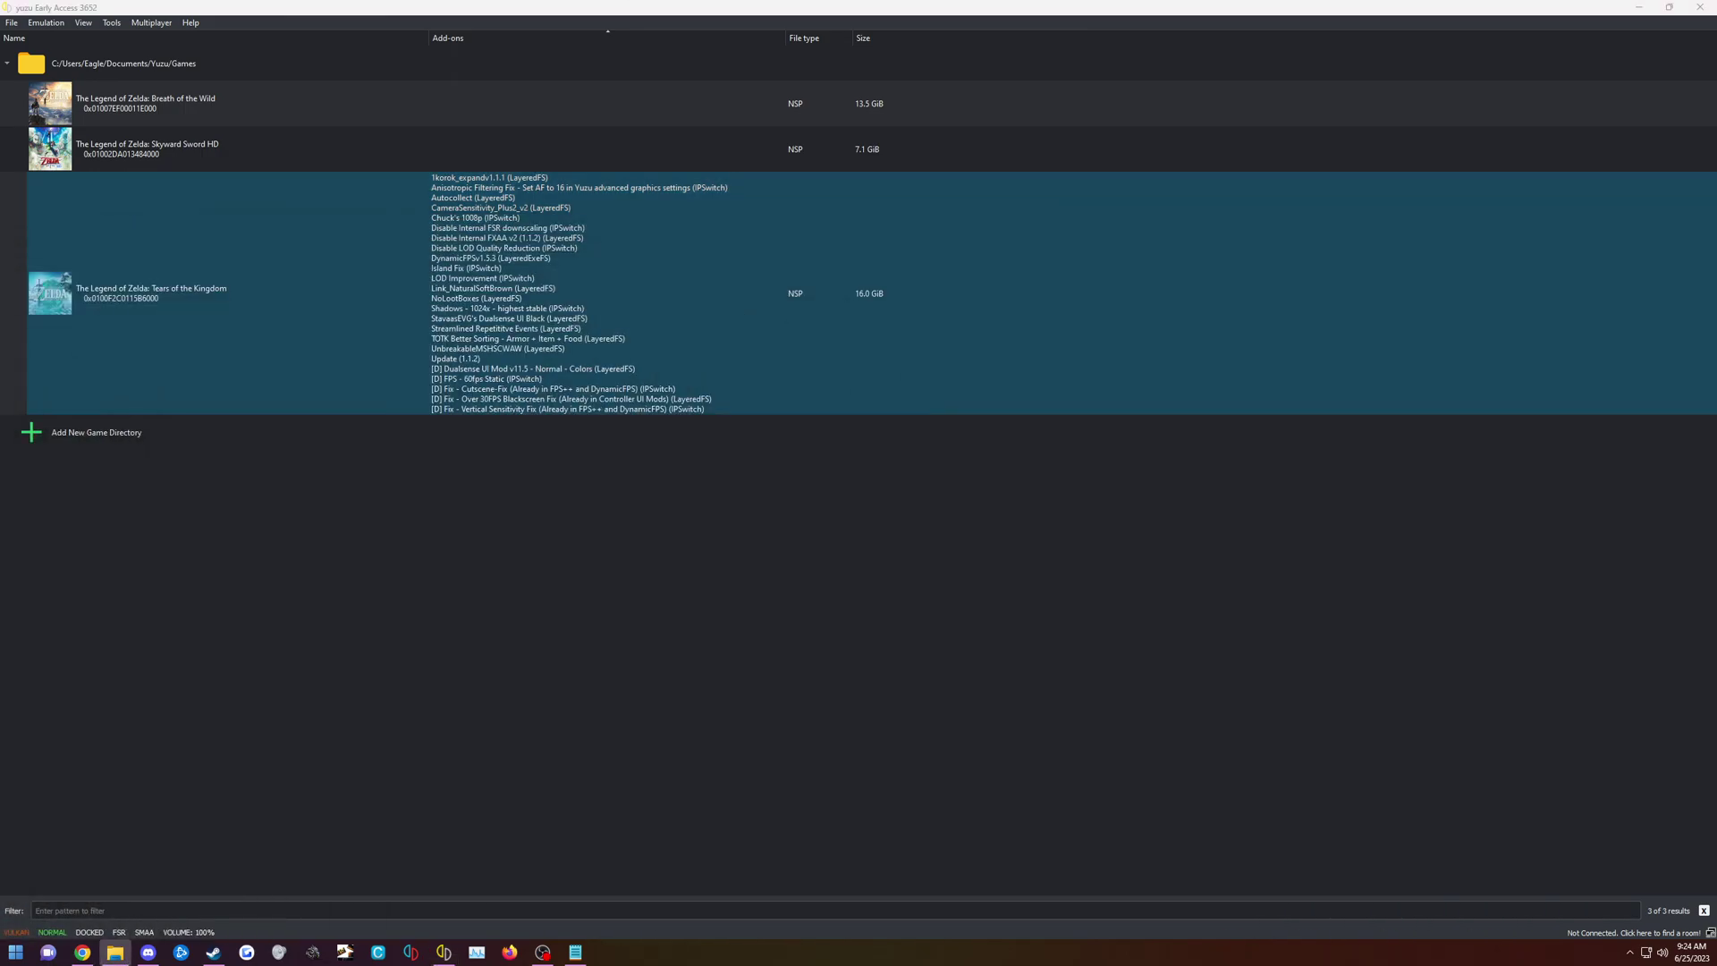
Check the DynamicFPSv1.5.4 entry among the add-ons in the Tears of the Kingdom properties, leaving without changes
{"action": "right_click", "coordinate": [431, 299]}
{"action": "left_click", "coordinate": [515, 486]}
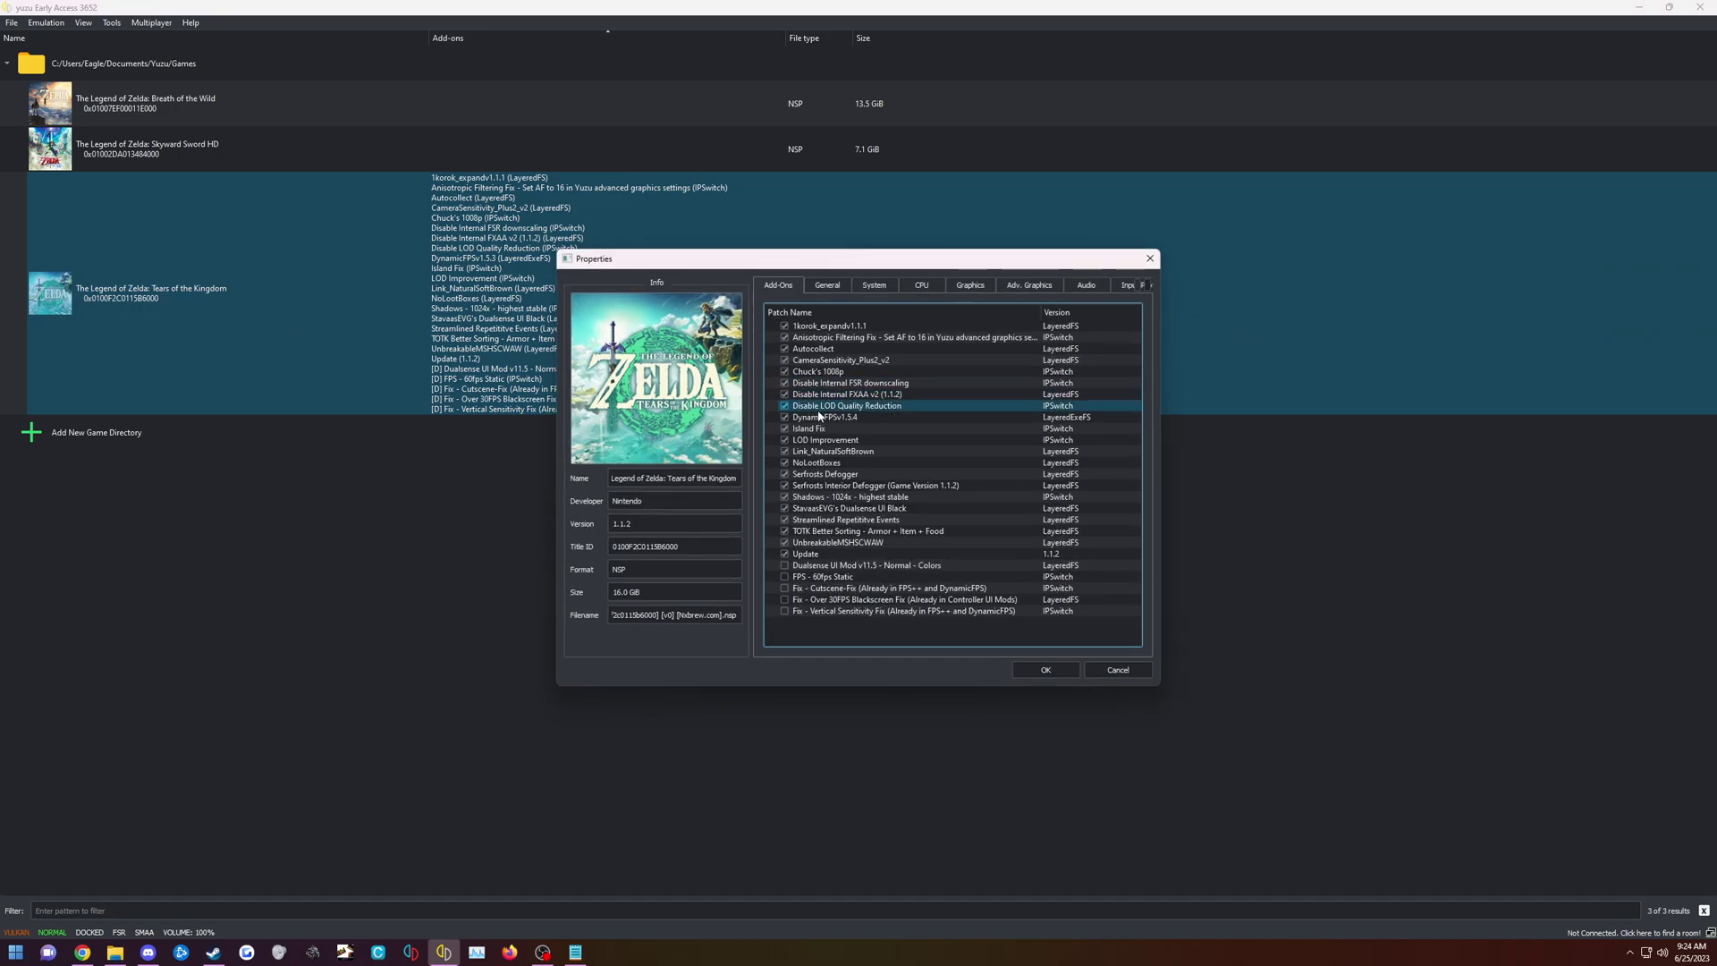
{"action": "left_click", "coordinate": [819, 418]}
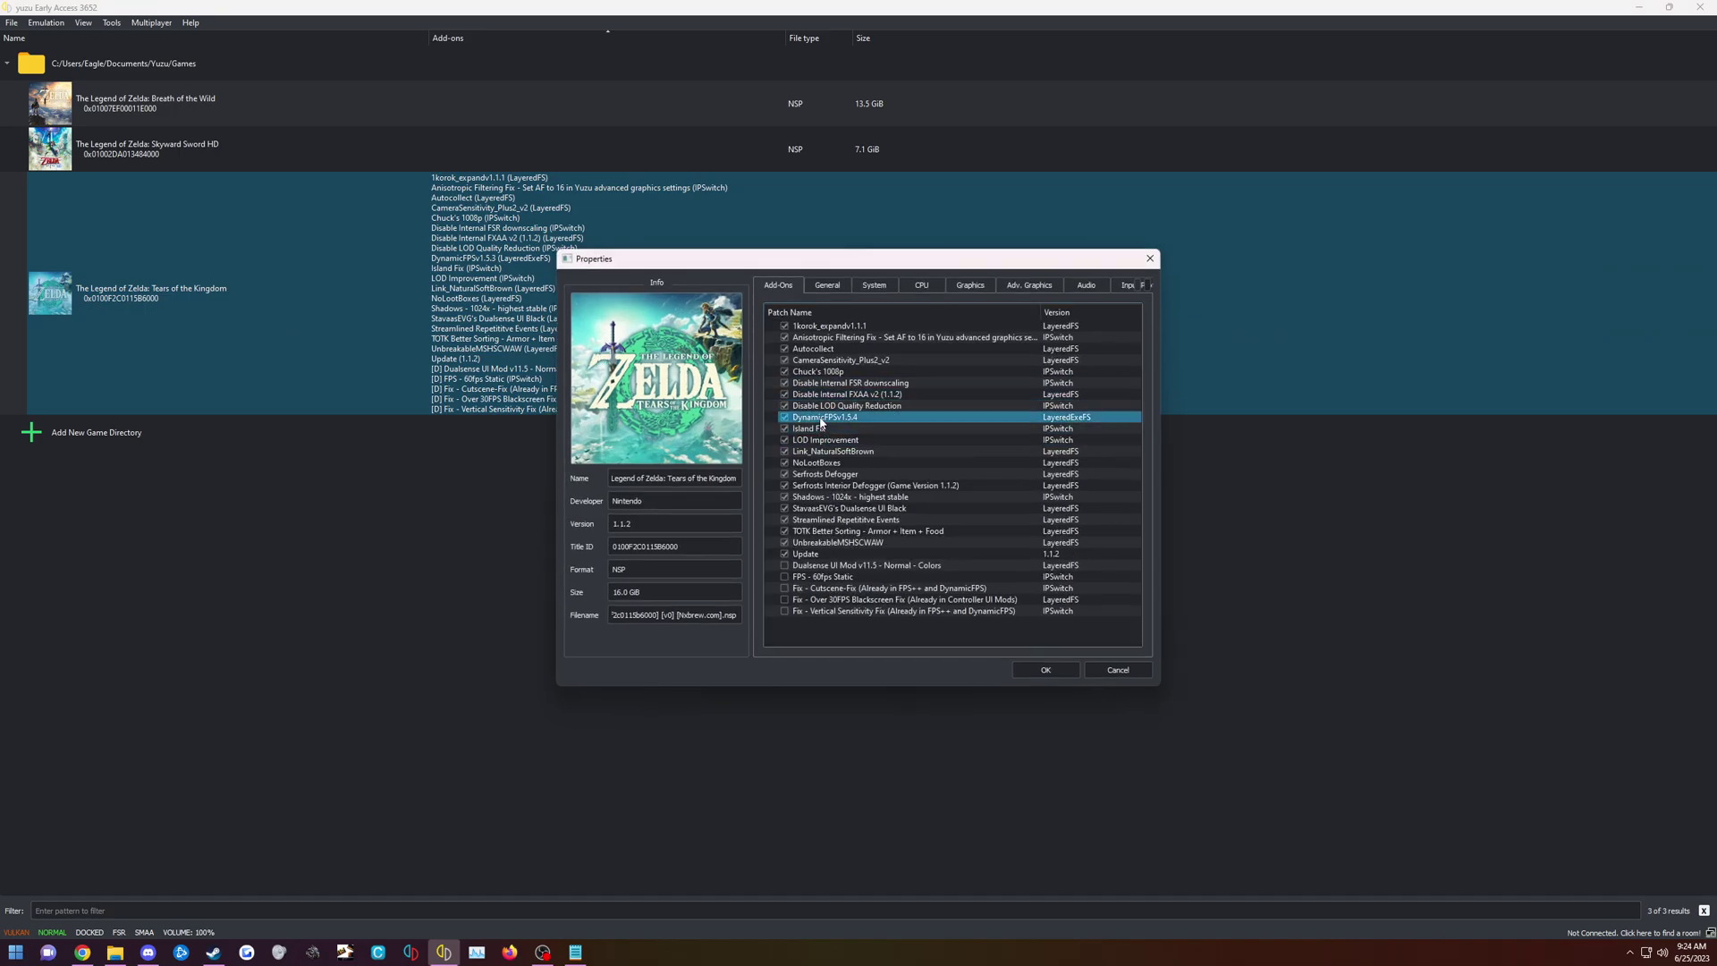
{"action": "left_click", "coordinate": [1119, 671]}
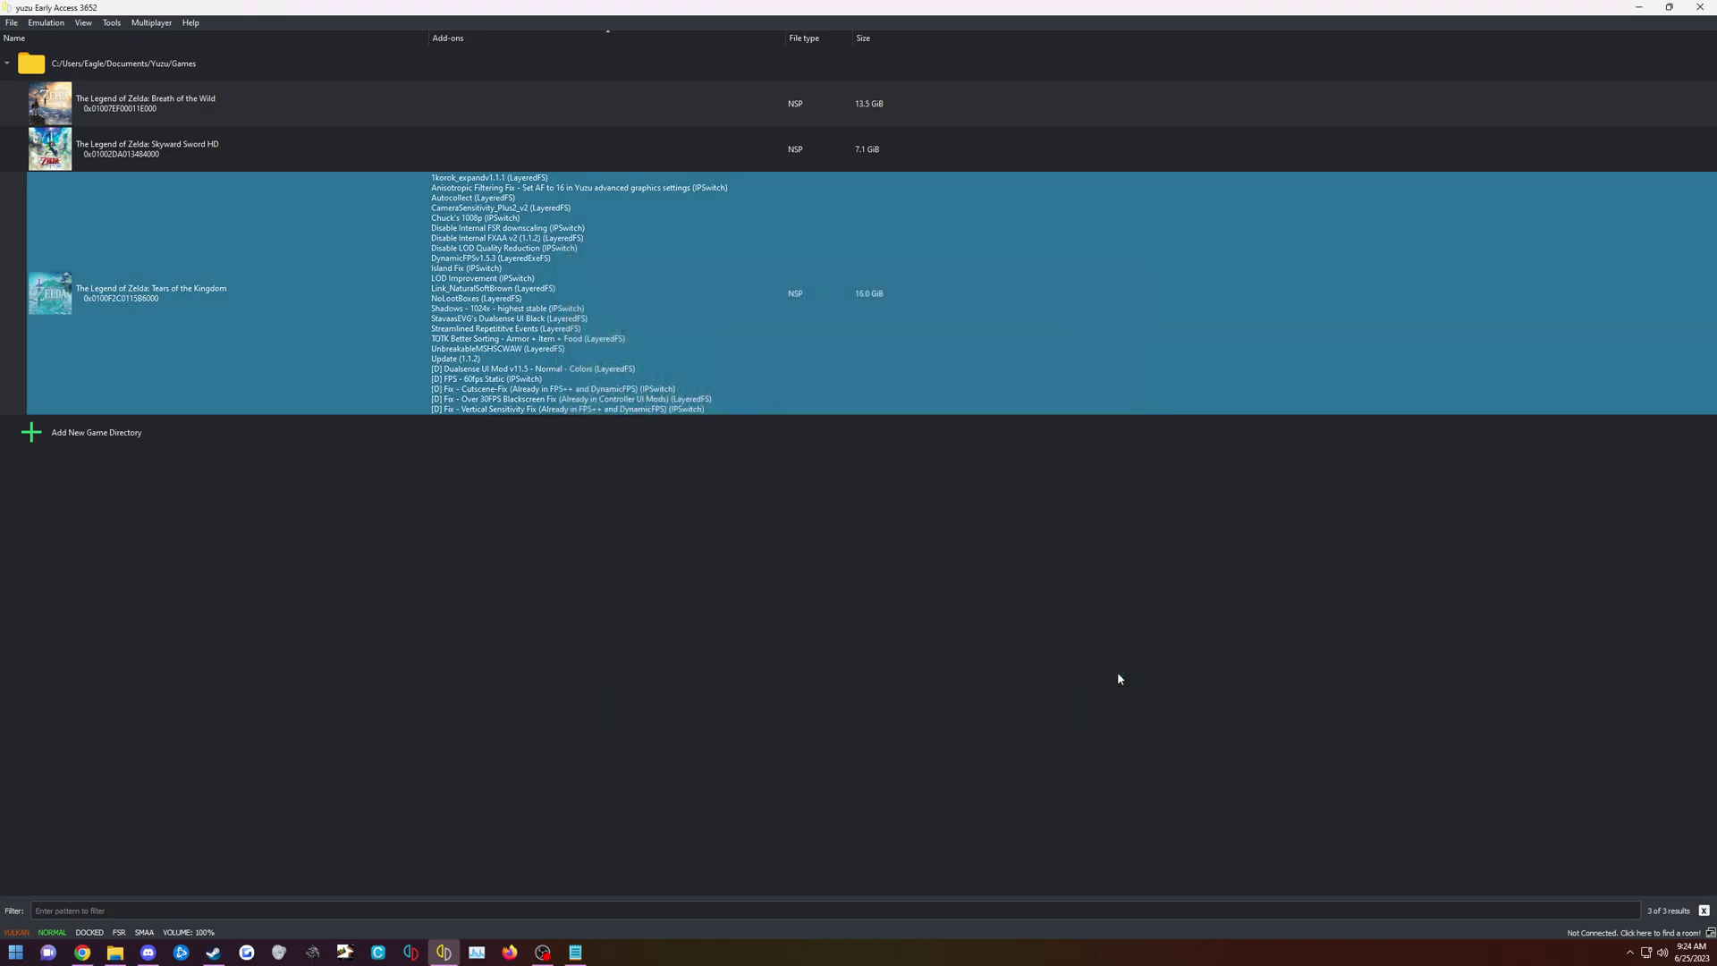
Switch to RivaTuner Statistics Server, check the framerate limit in the yuzu.exe profile, and put the window away
{"action": "left_click", "coordinate": [1629, 953]}
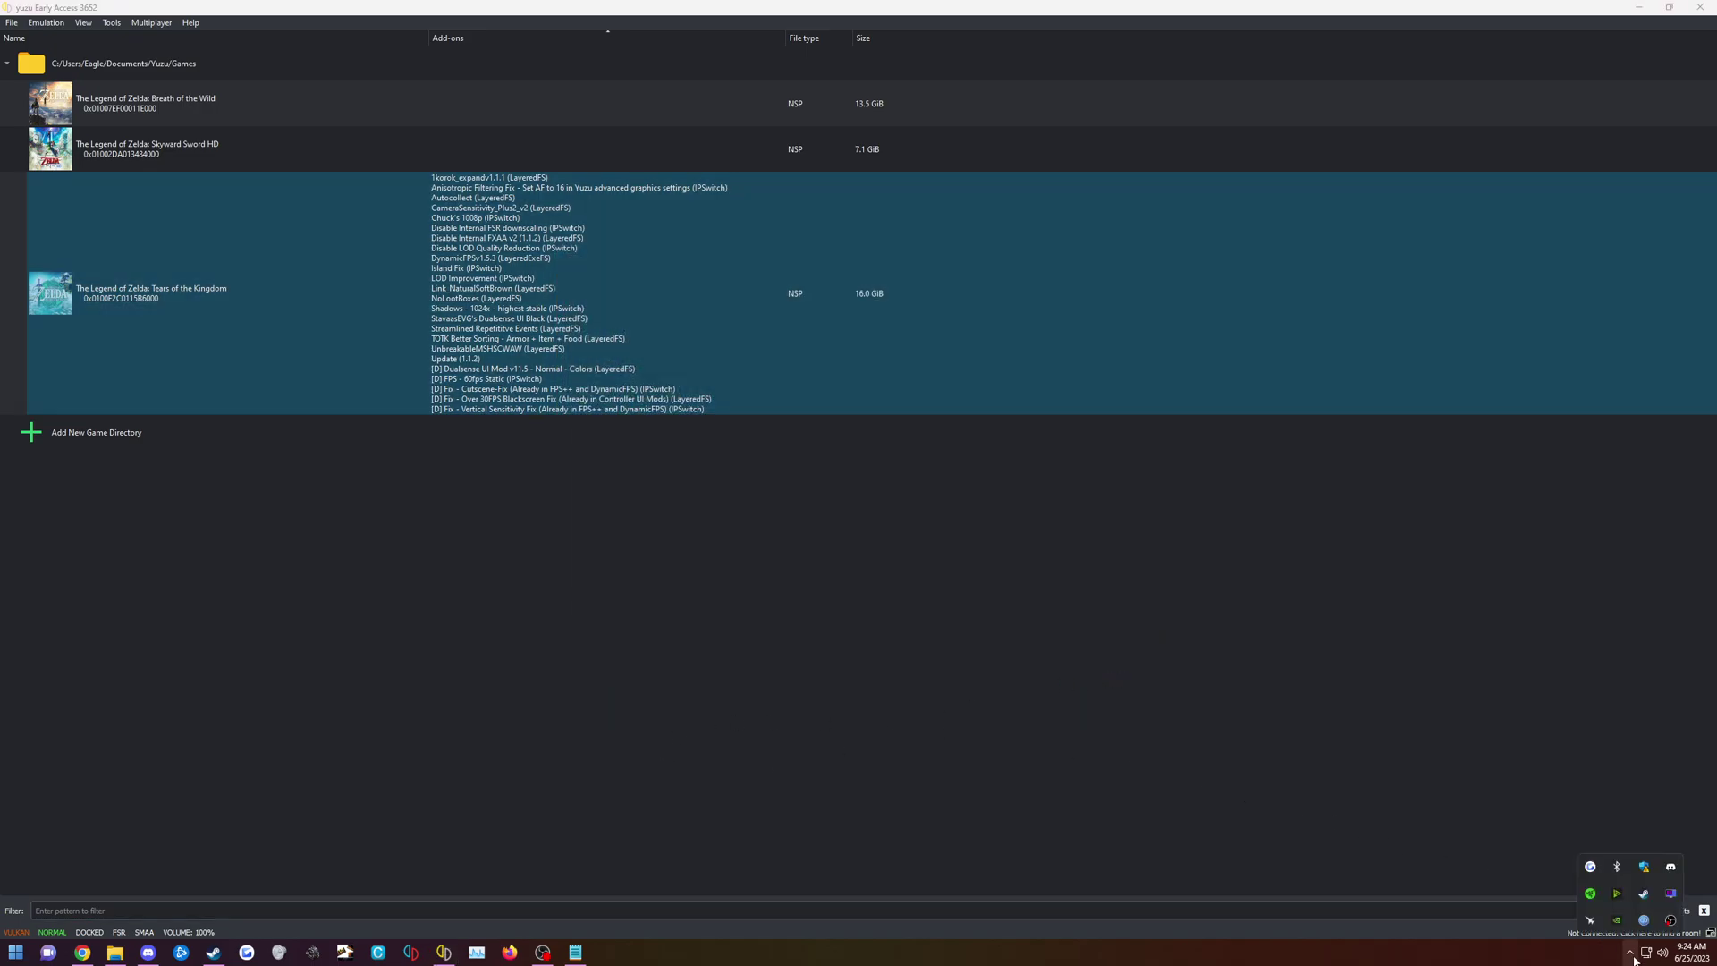
{"action": "left_click", "coordinate": [1669, 896]}
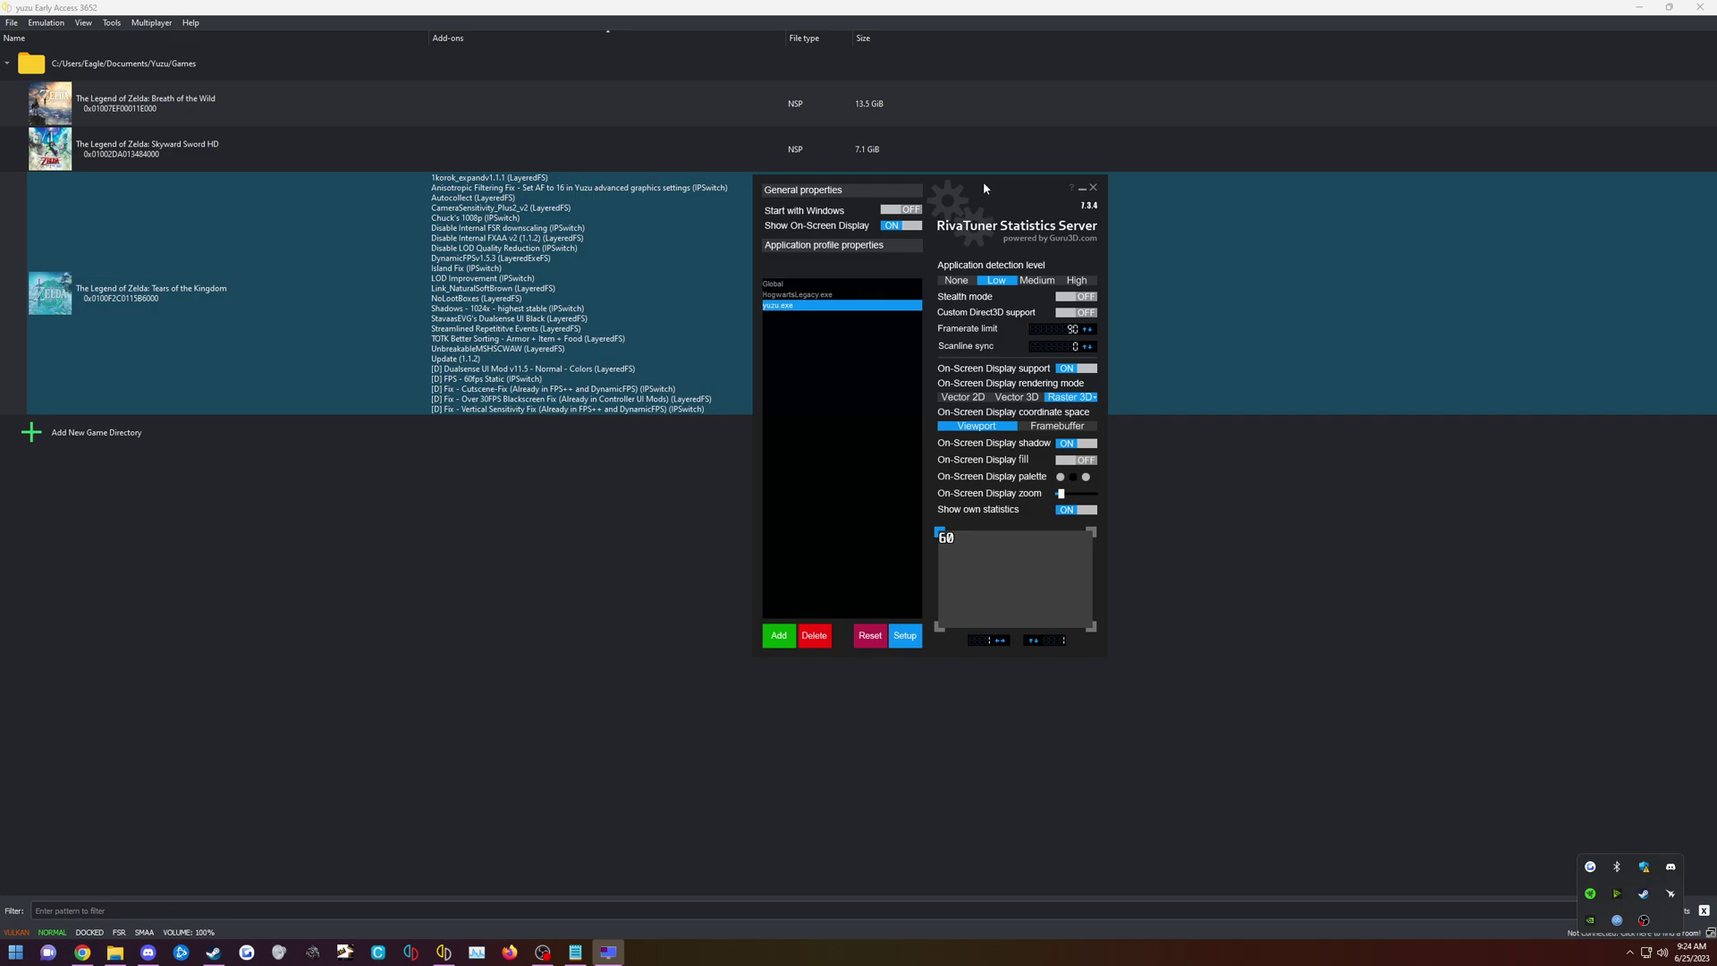
{"action": "left_click_drag", "start_coordinate": [984, 188], "coordinate": [775, 344]}
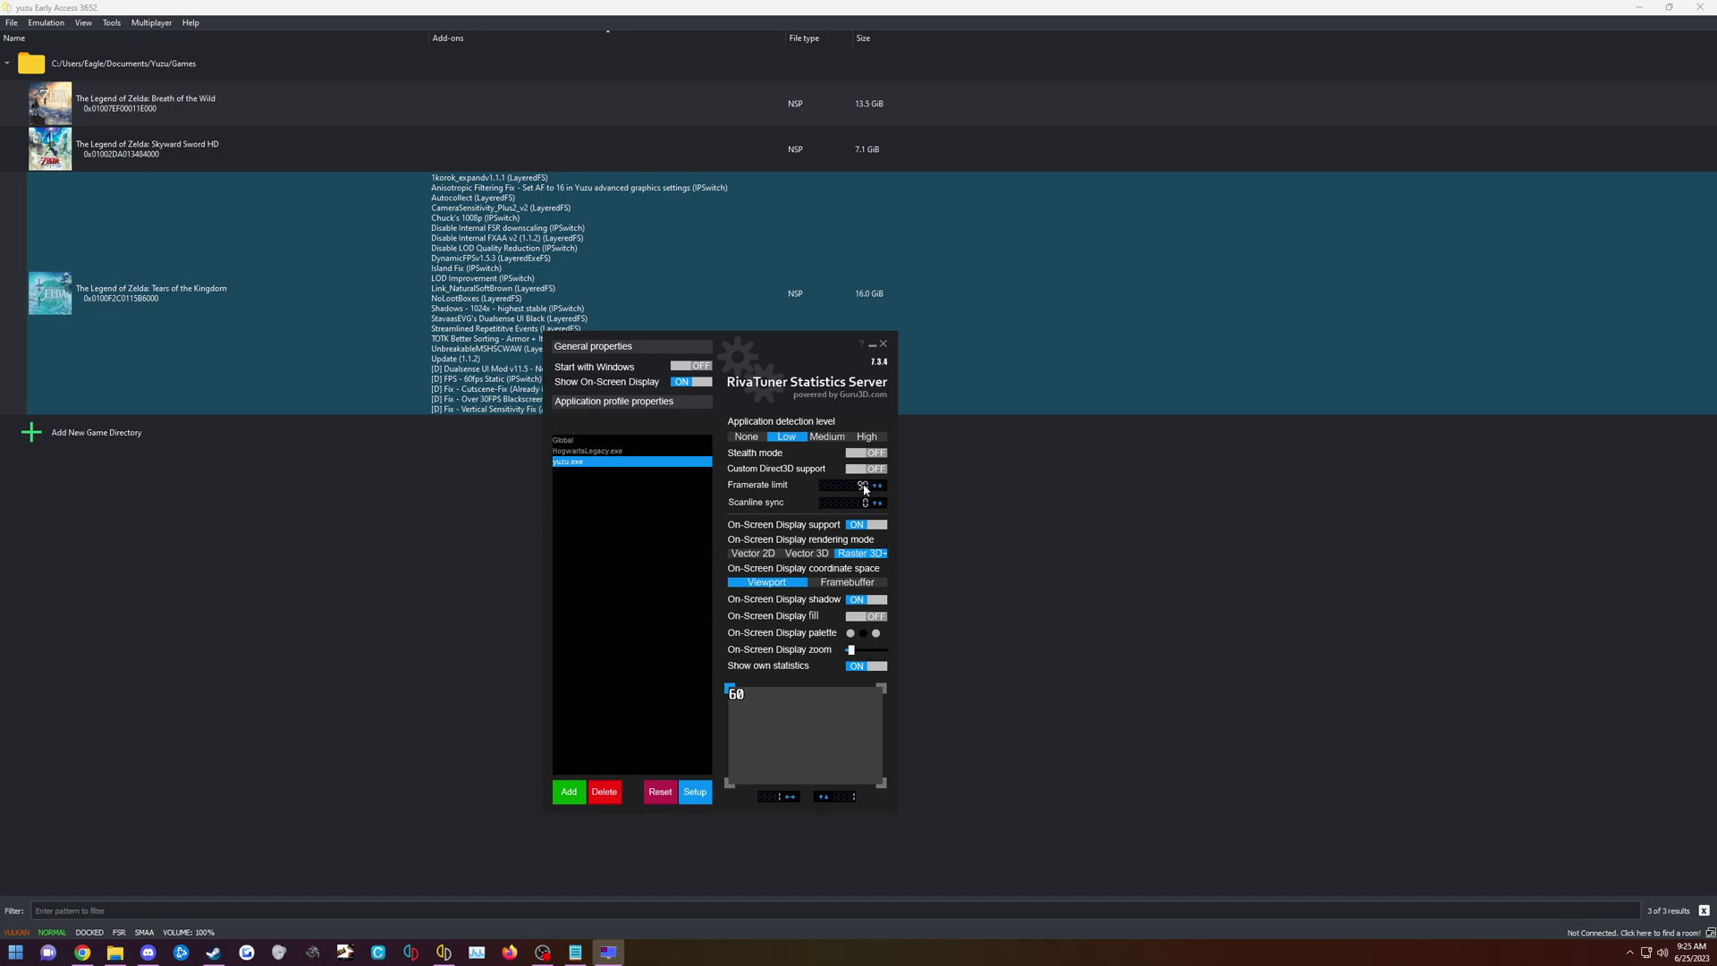
{"action": "mouse_move", "coordinate": [865, 489]}
{"action": "left_click", "coordinate": [872, 346]}
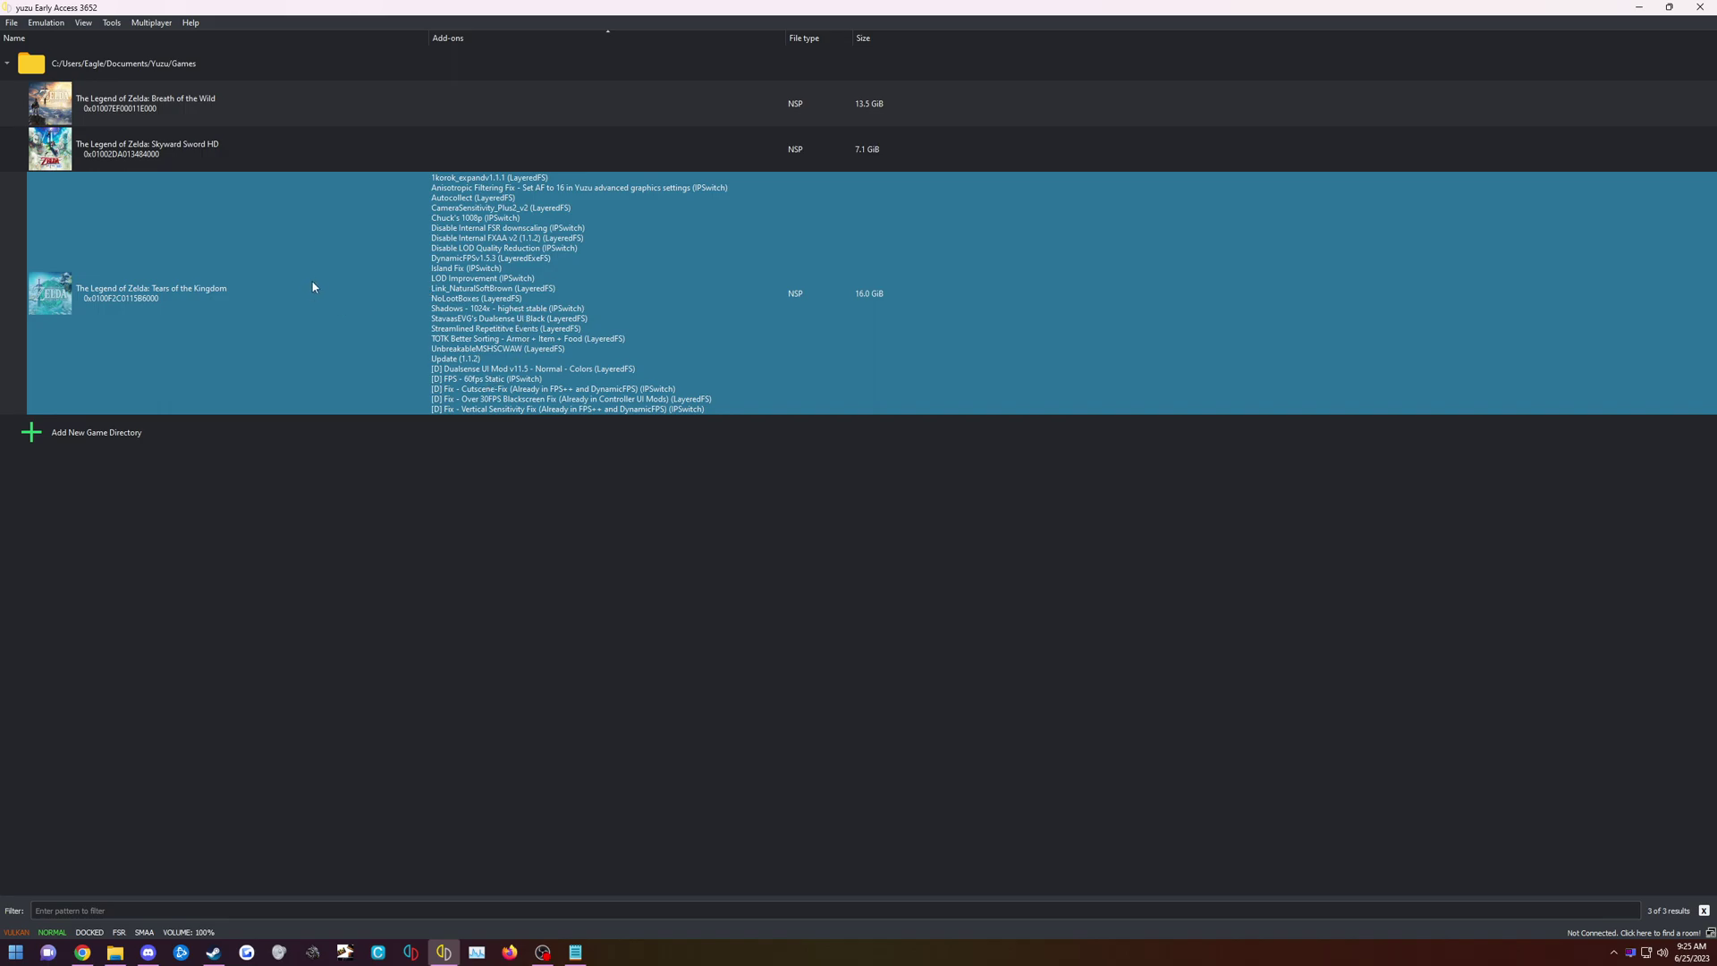
Look up the Toggle Framerate Limit hotkey in the yuzu configuration
{"action": "left_click", "coordinate": [46, 23]}
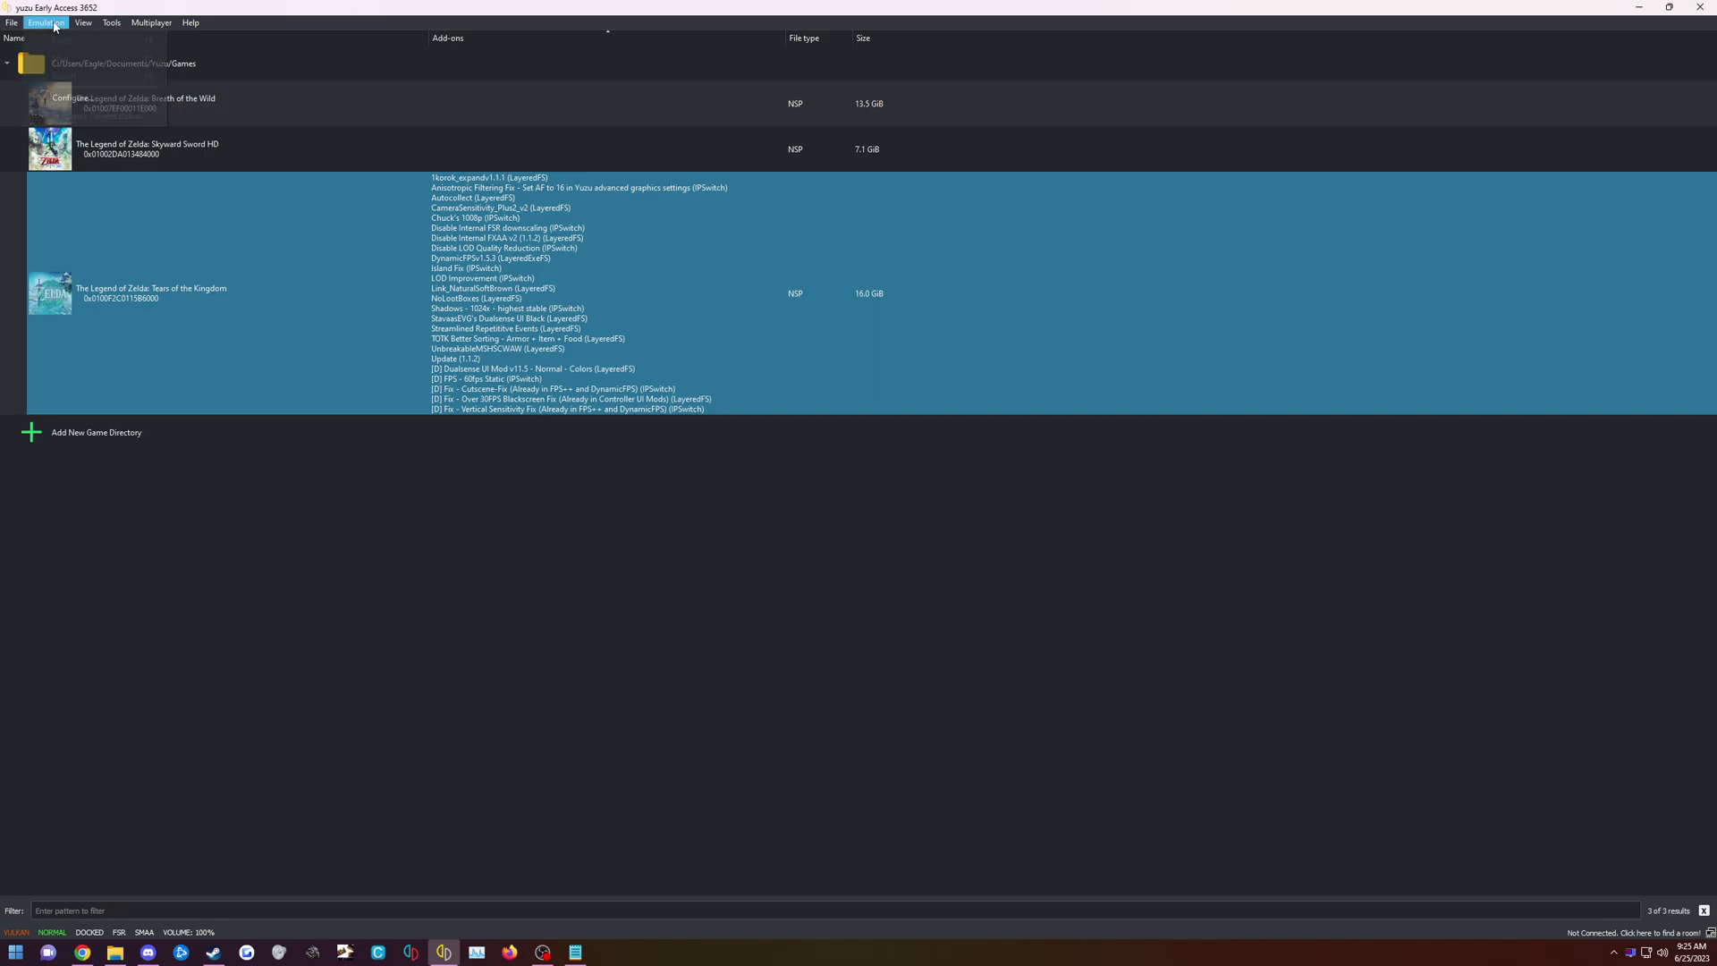
{"action": "left_click", "coordinate": [93, 96]}
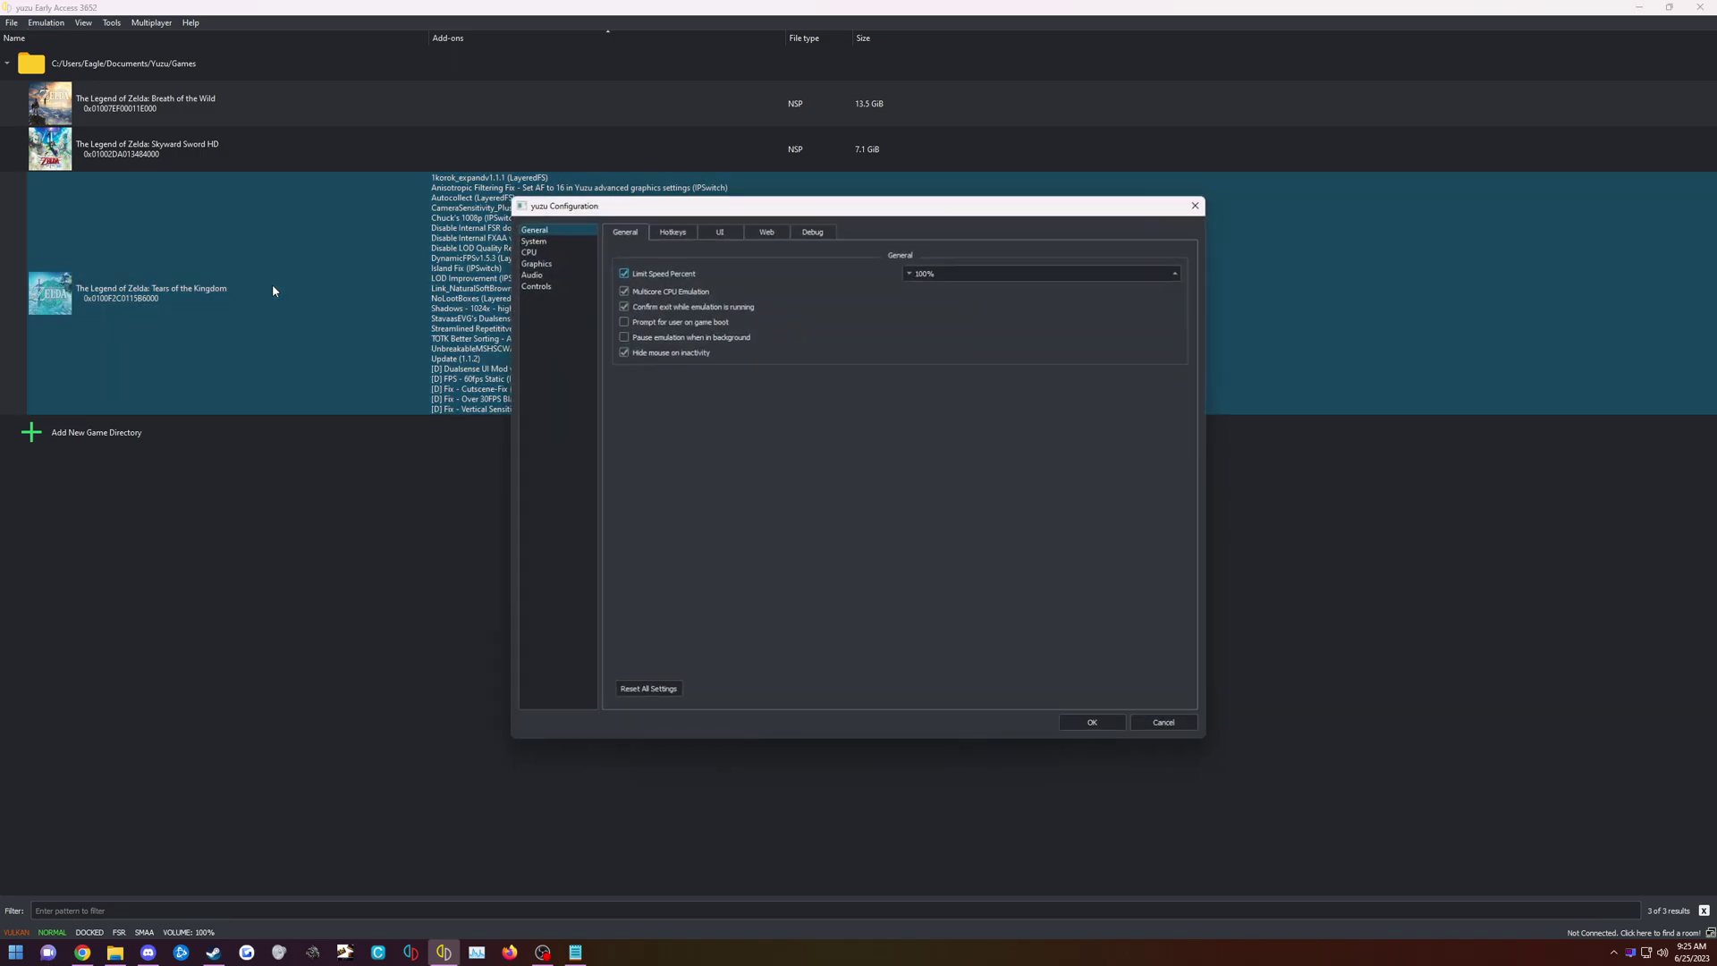
{"action": "left_click", "coordinate": [679, 230]}
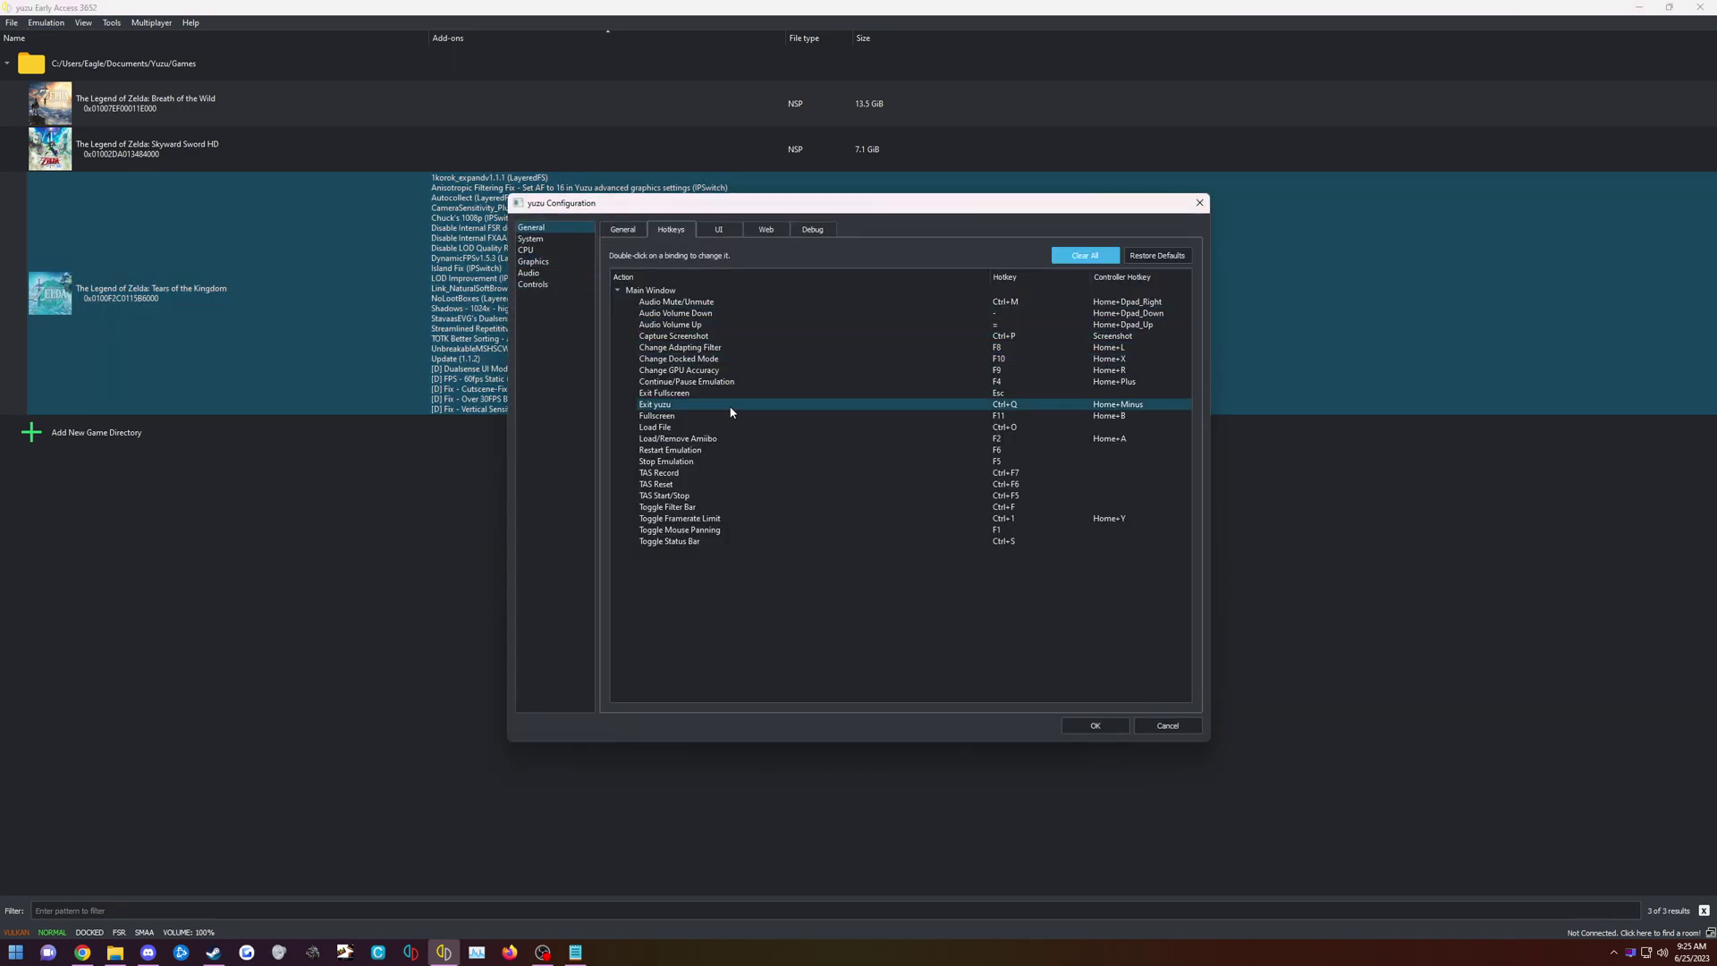
{"action": "left_click", "coordinate": [710, 520]}
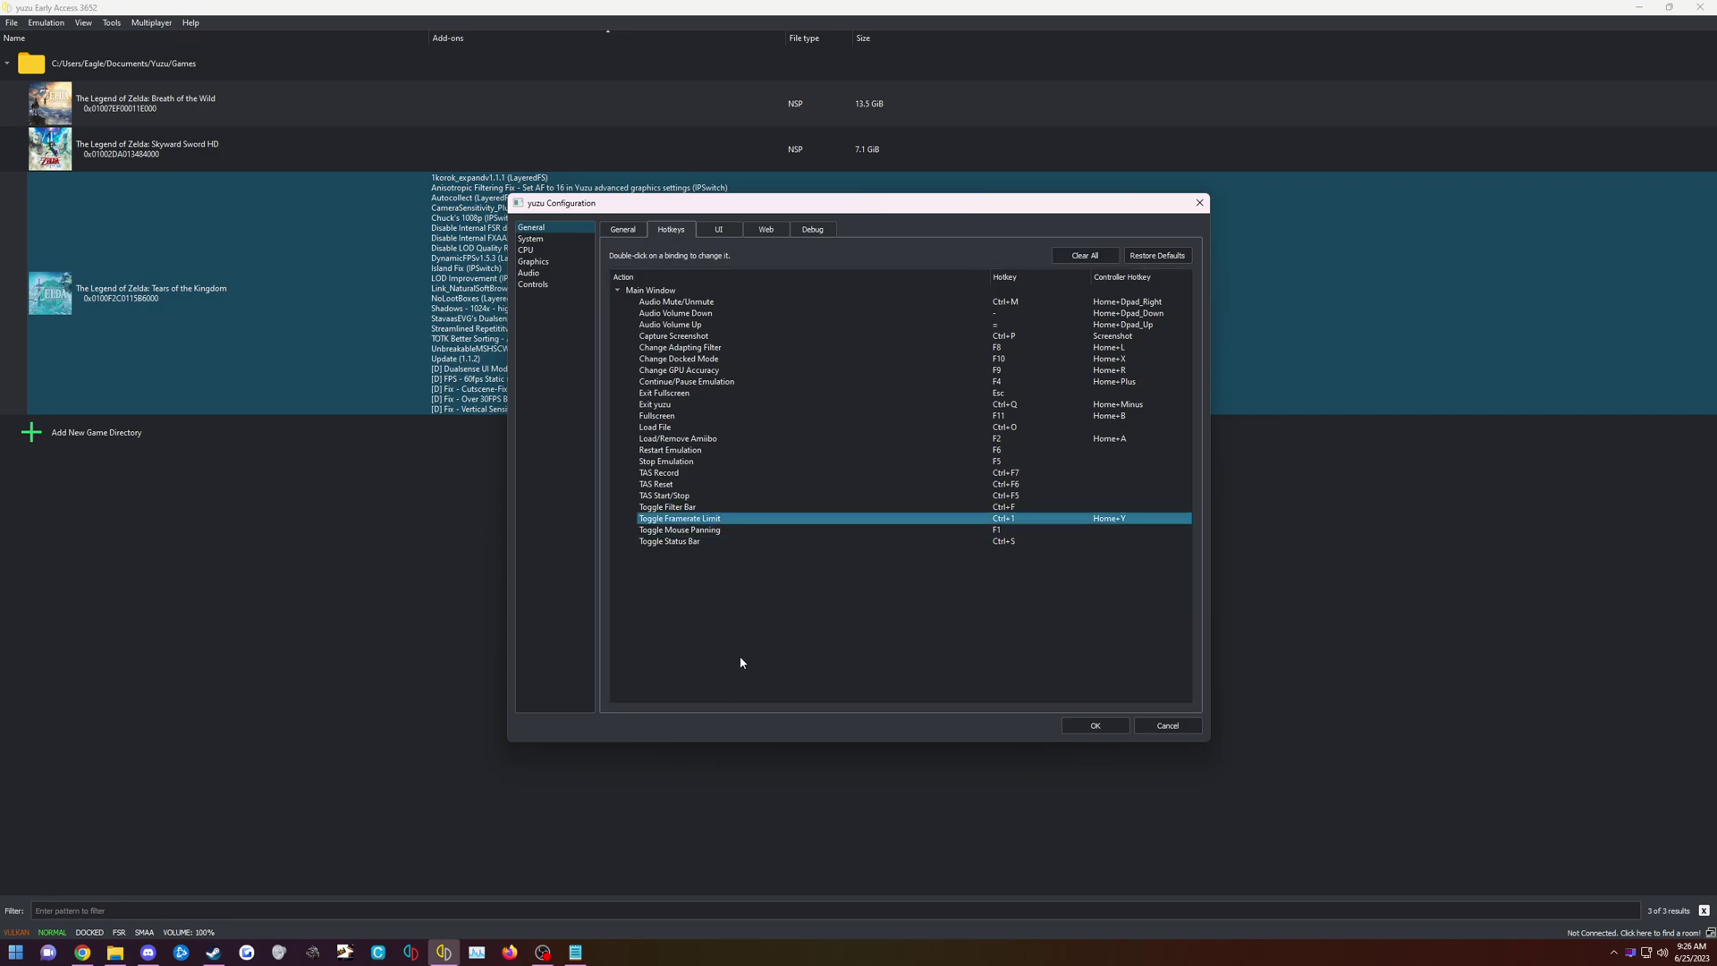
Review the basic and advanced graphics settings, then close the configuration without changing anything
{"action": "left_click", "coordinate": [538, 252]}
{"action": "left_click", "coordinate": [553, 263]}
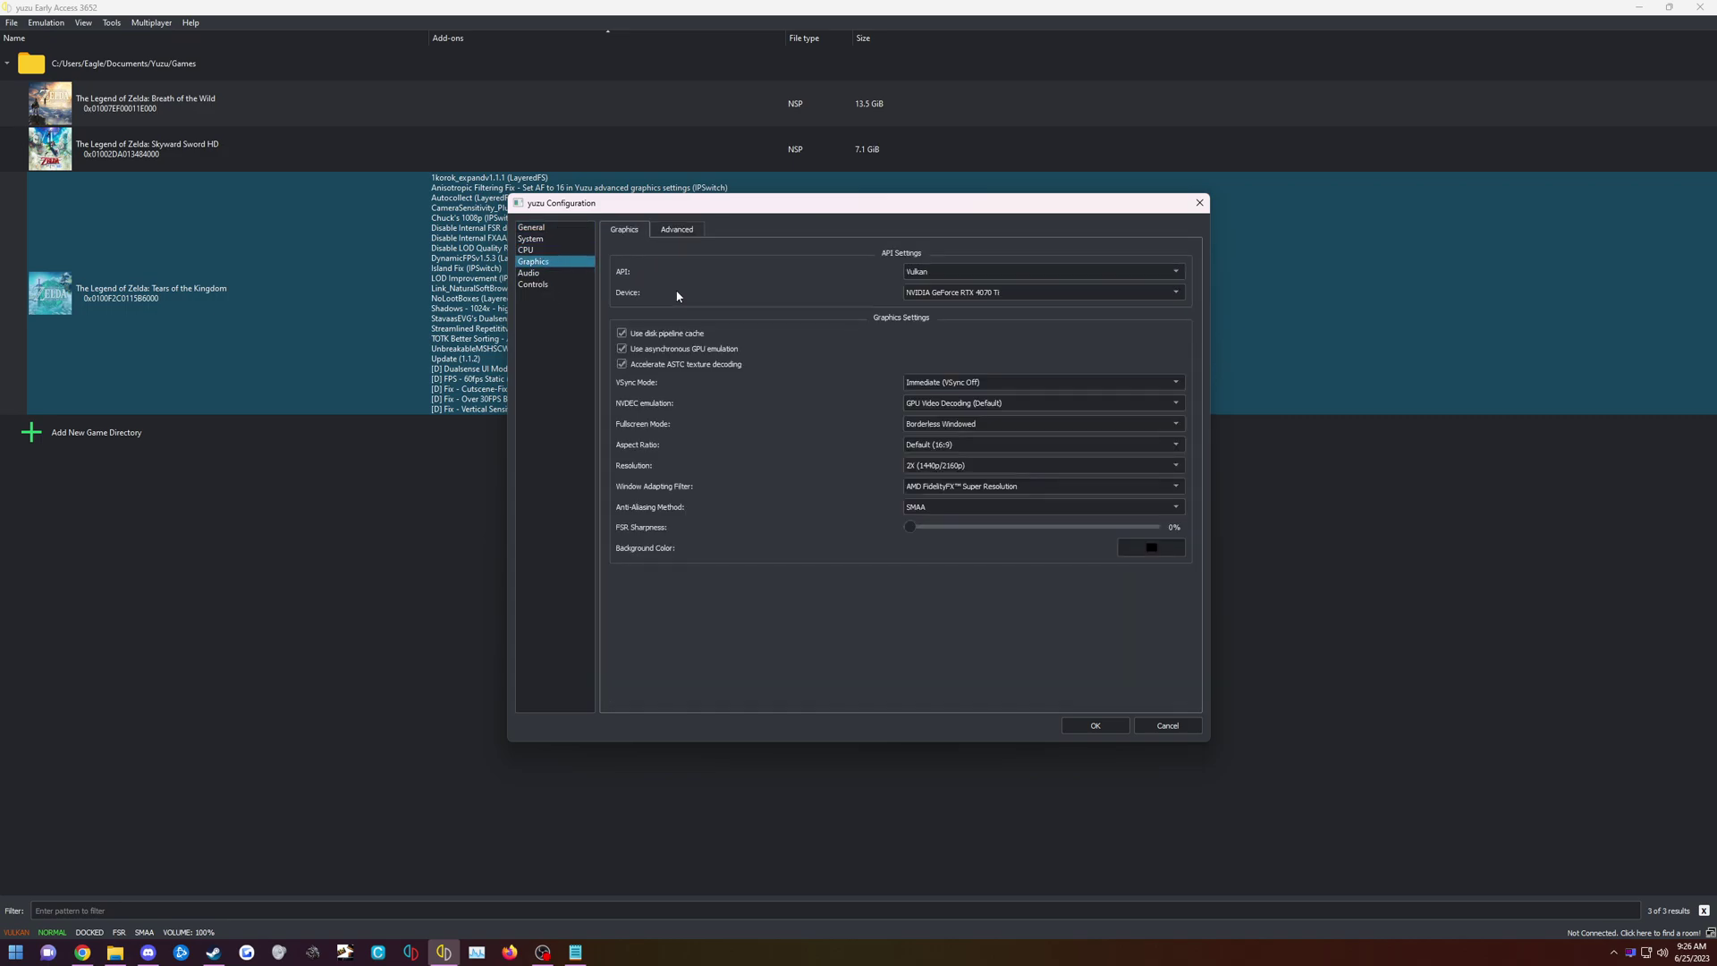
{"action": "left_click", "coordinate": [700, 230]}
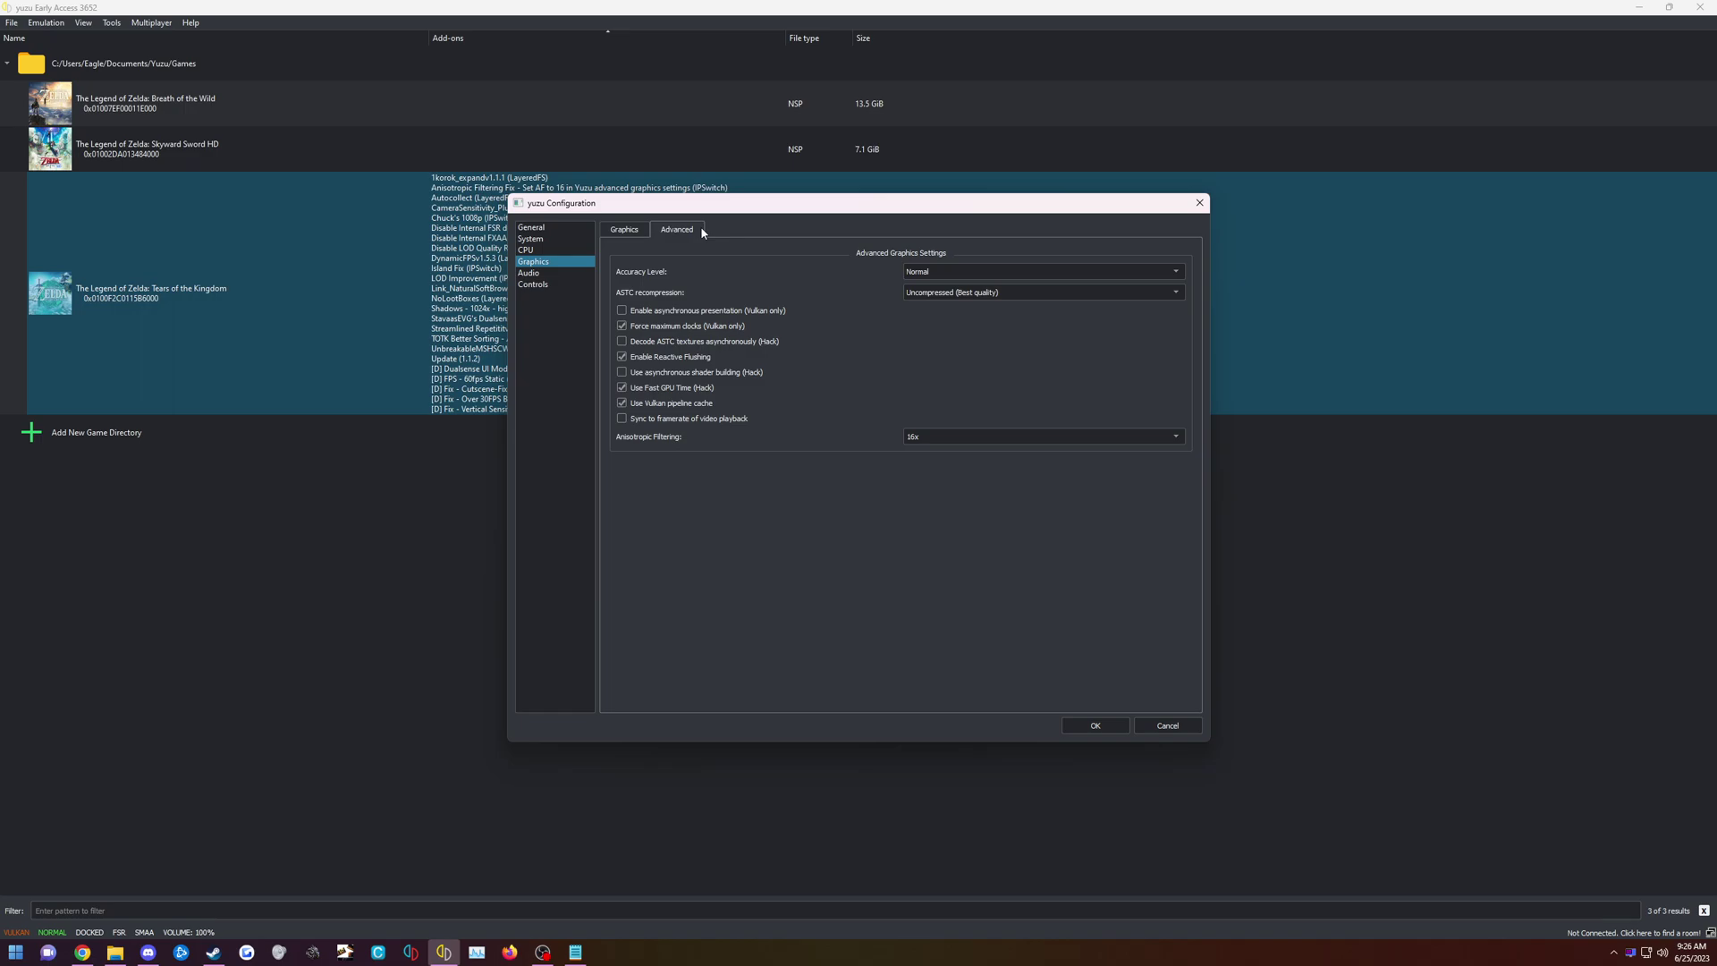
{"action": "left_click", "coordinate": [630, 231]}
{"action": "left_click", "coordinate": [1093, 727]}
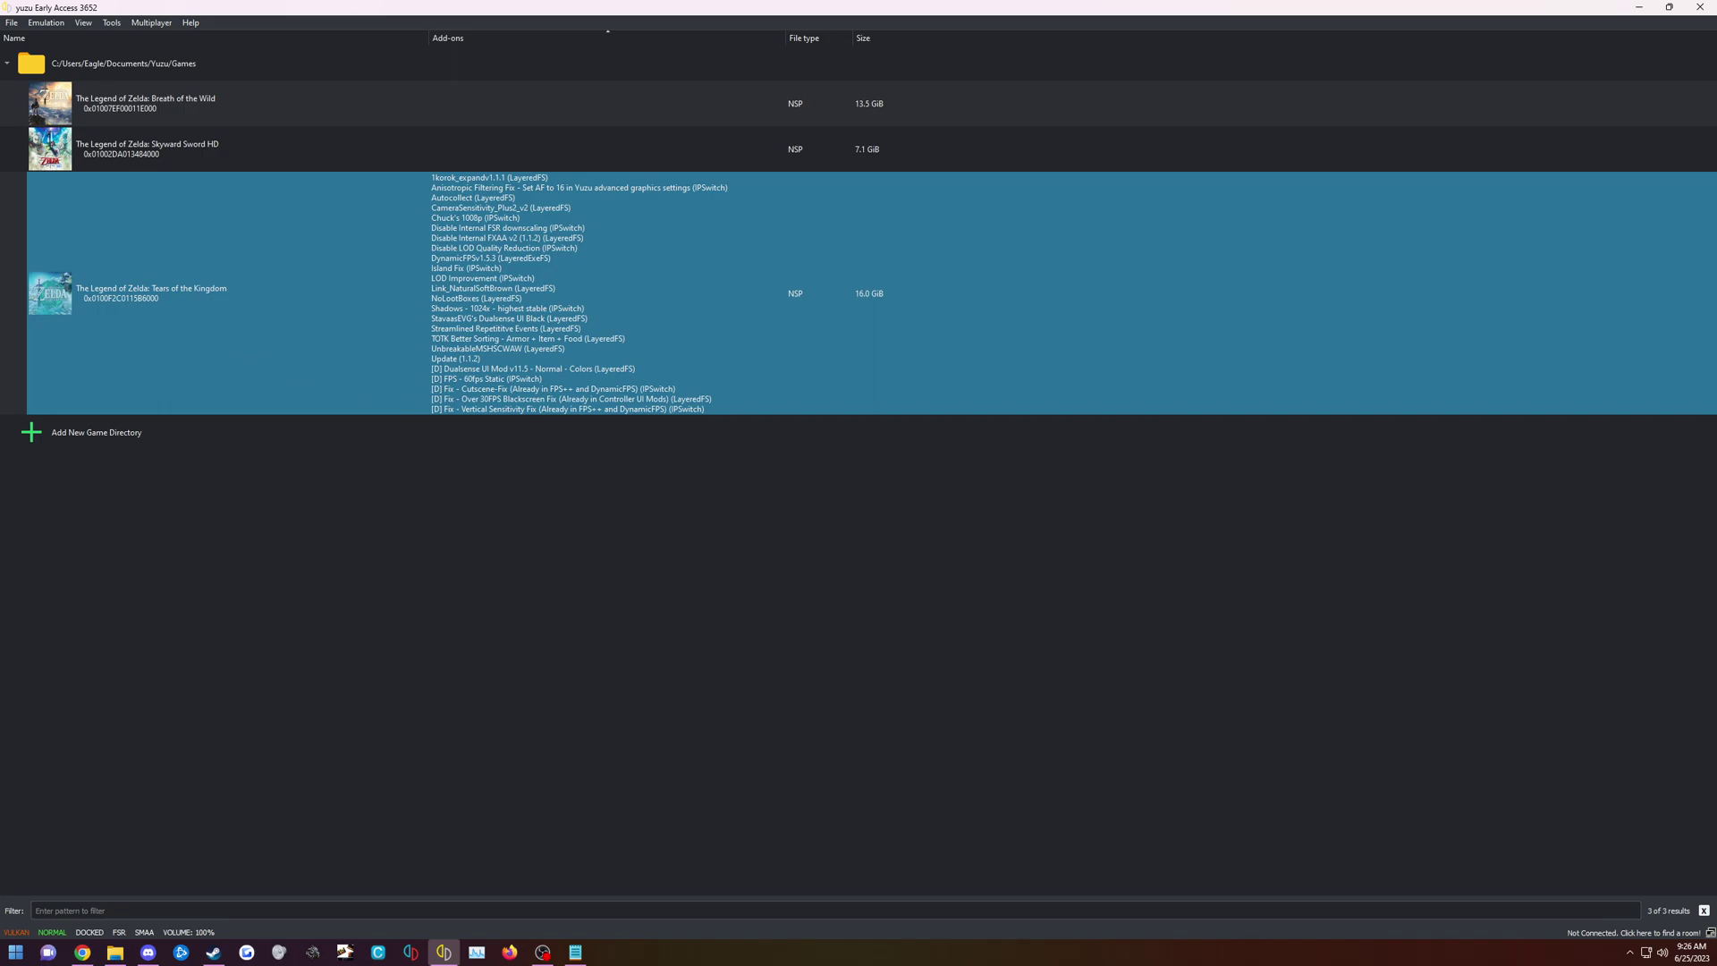
Launch The Legend of Zelda: Tears of the Kingdom and unlock the framerate at the title screen
{"action": "key", "text": "alt+Tab"}
{"action": "key", "text": "Return"}
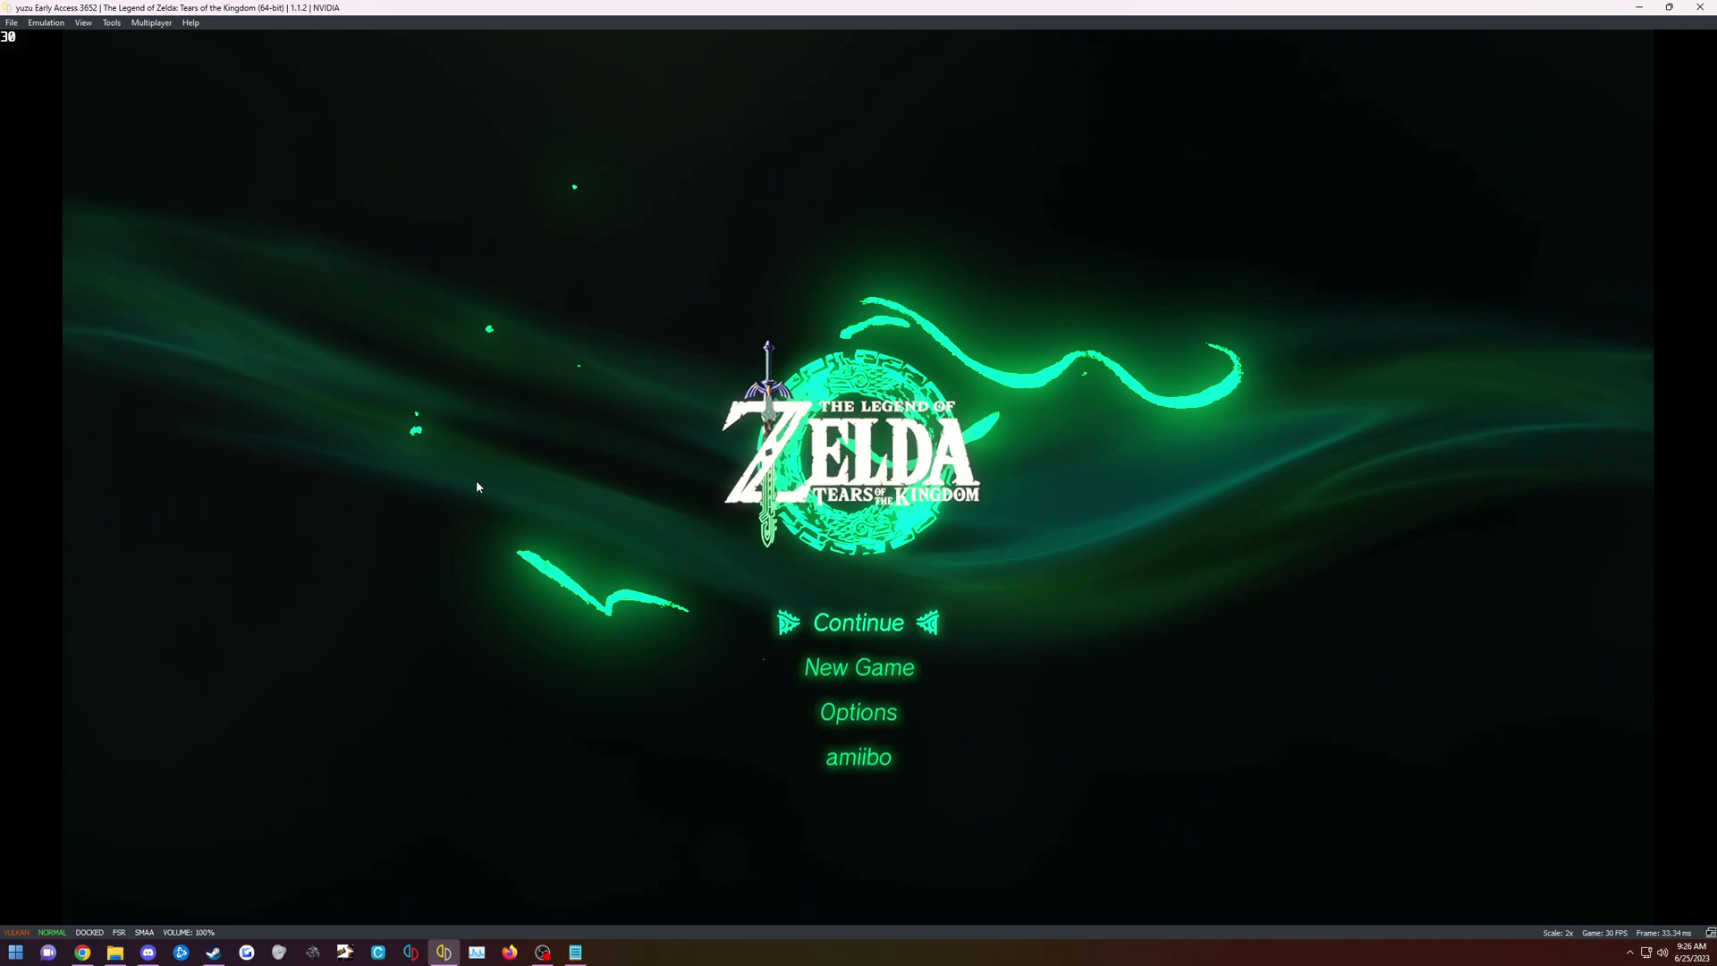
{"action": "key", "text": "ctrl+u"}
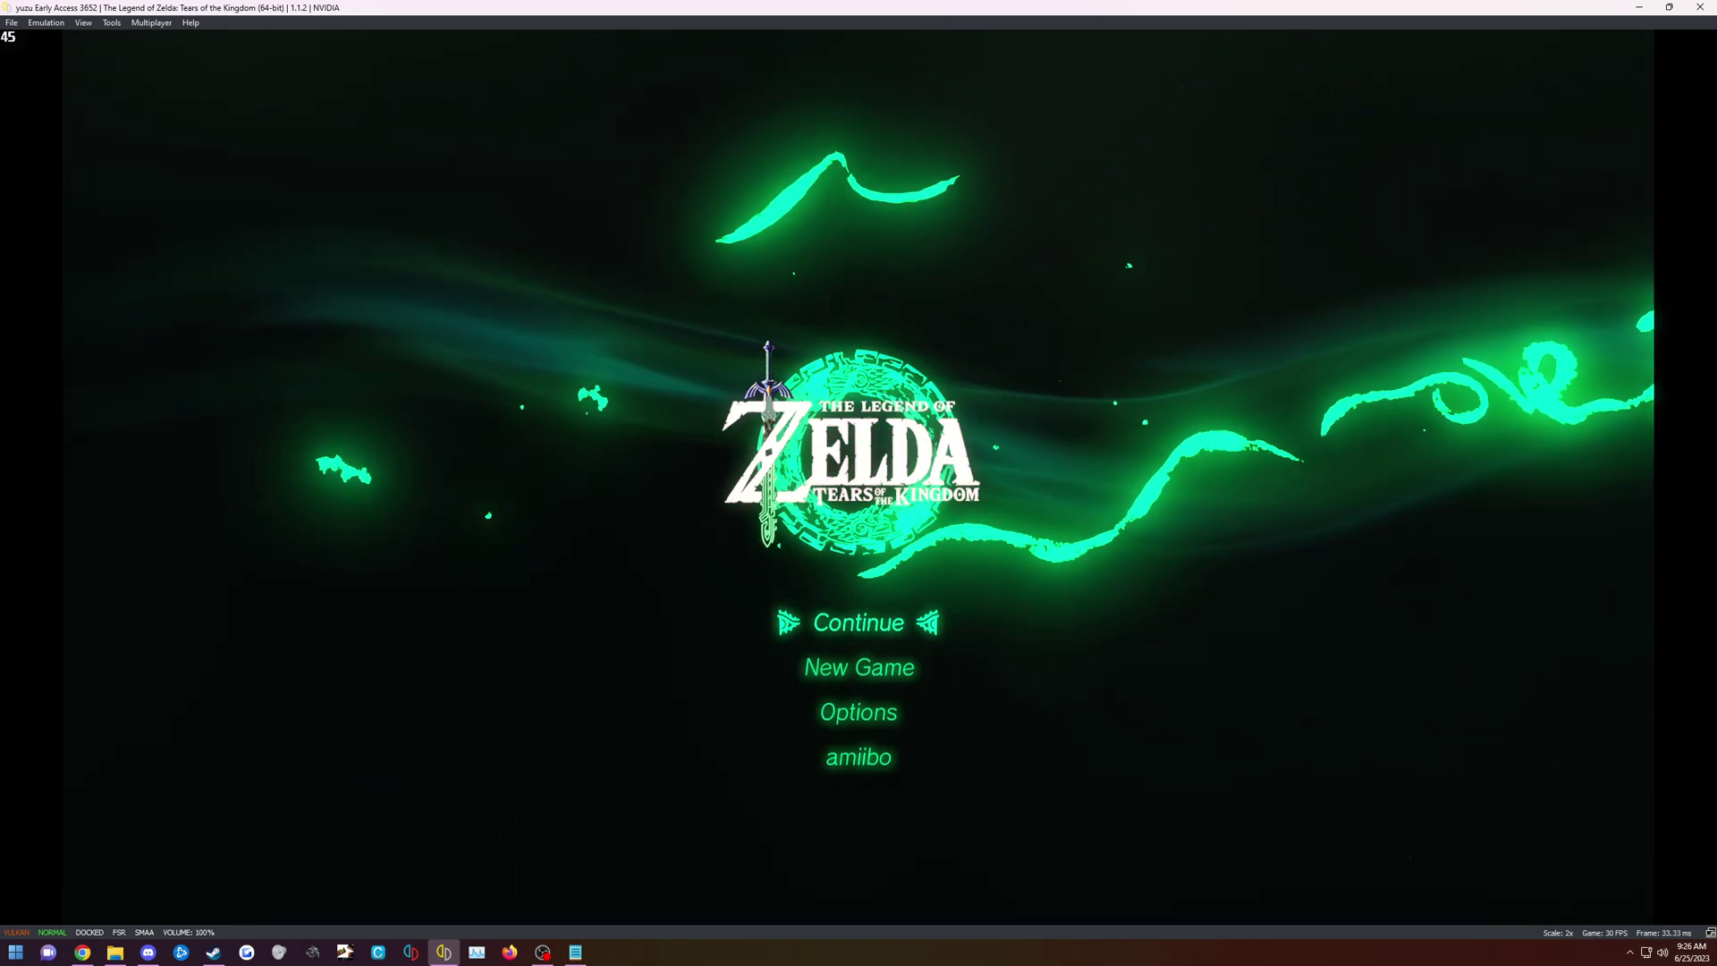